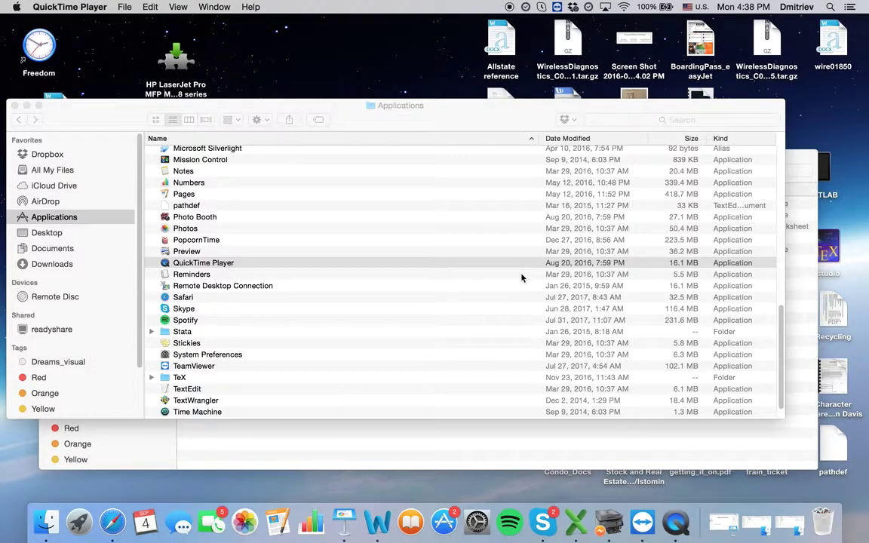
- Google 'fred data' in the browser and open the Federal Reserve Economic Data result in a new tab
click(120, 526)
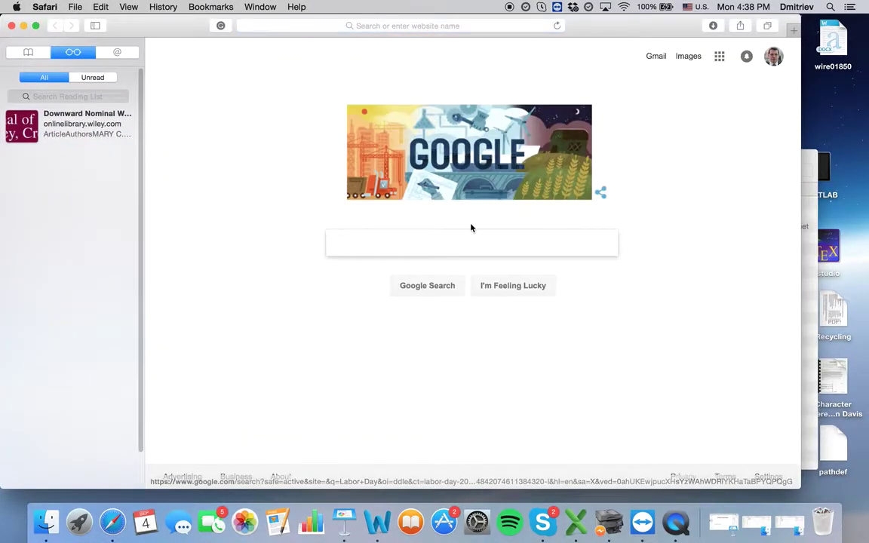
text(fred data)
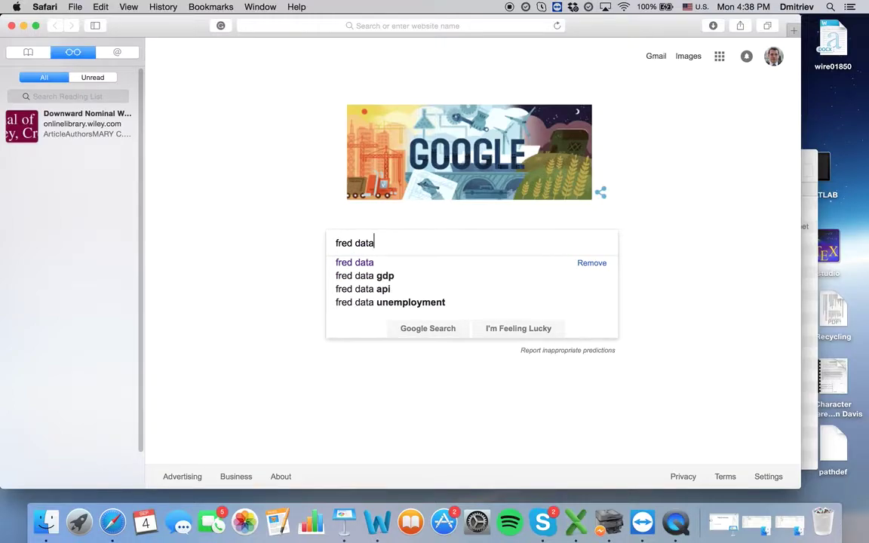
key(Return)
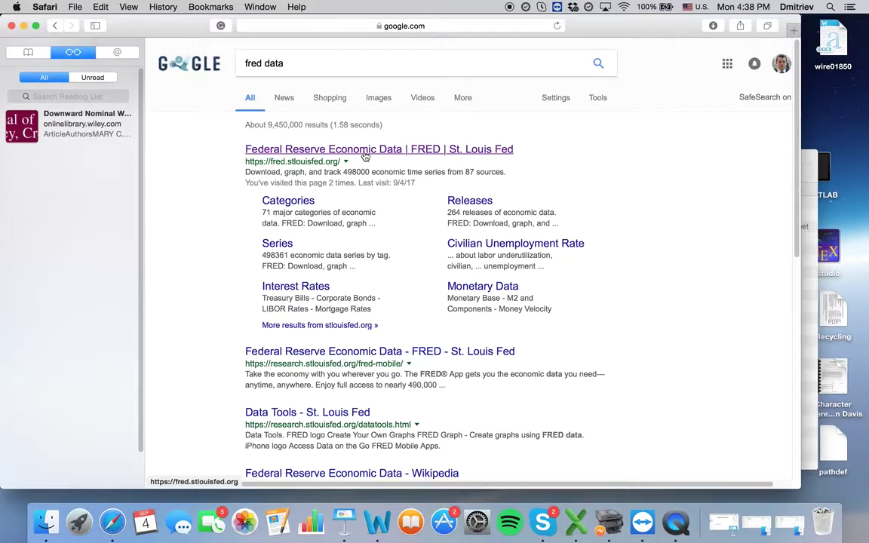
right_click(365, 155)
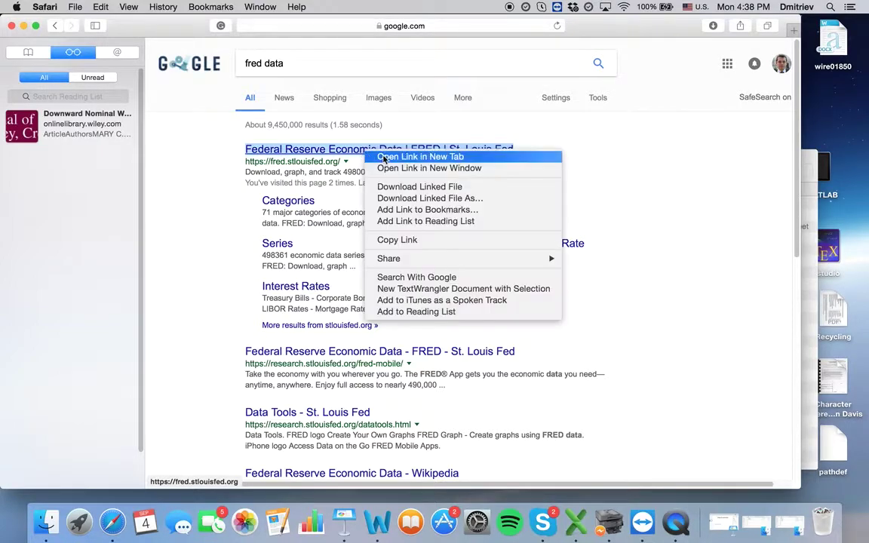
click(380, 157)
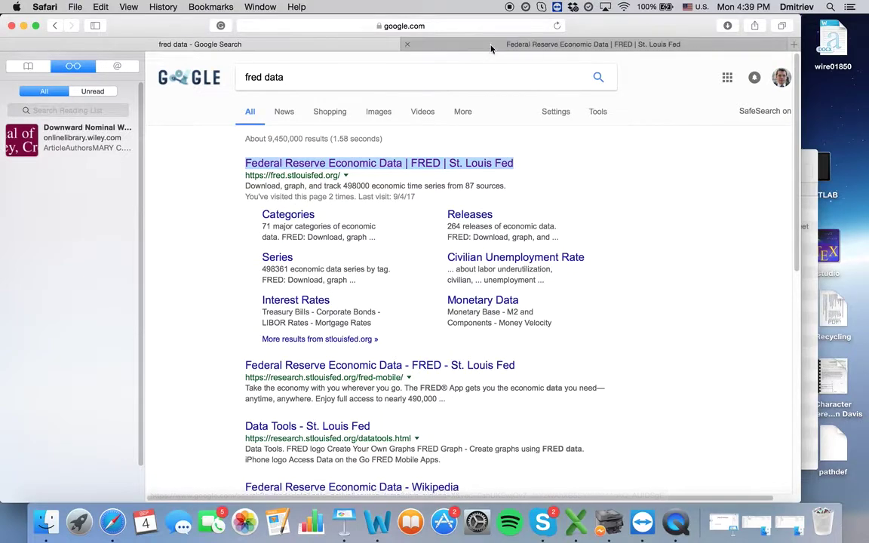
click(493, 47)
- Search FRED for 'real gdp' and open the quarterly Real GDP series in chained 2009 dollars
click(344, 178)
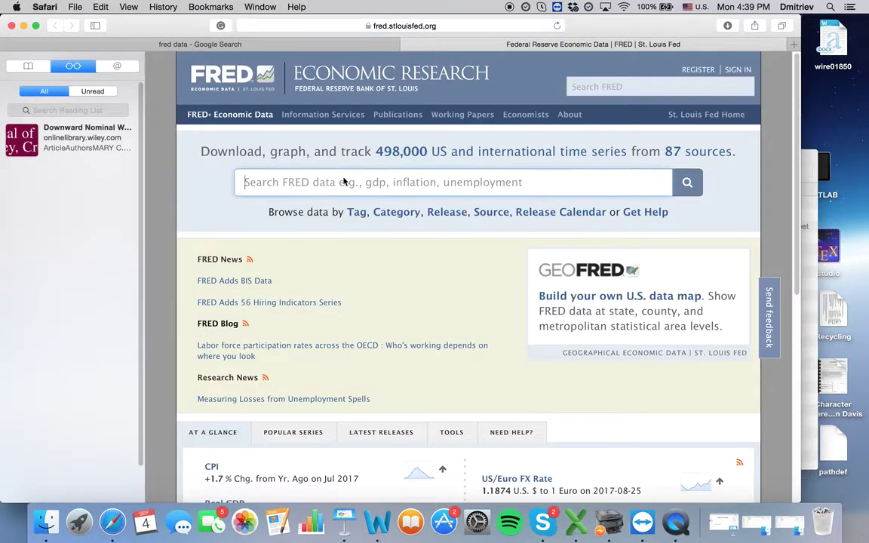
text(real gd)
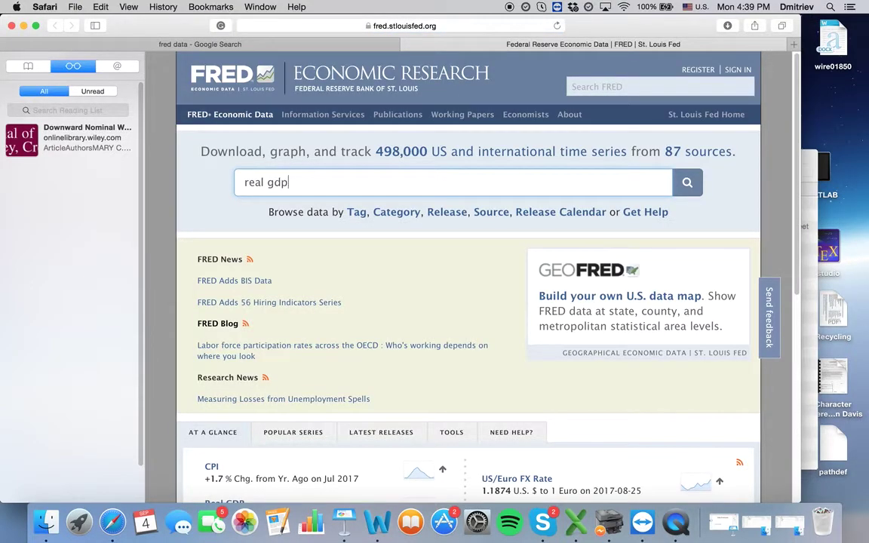
text(p)
key(Return)
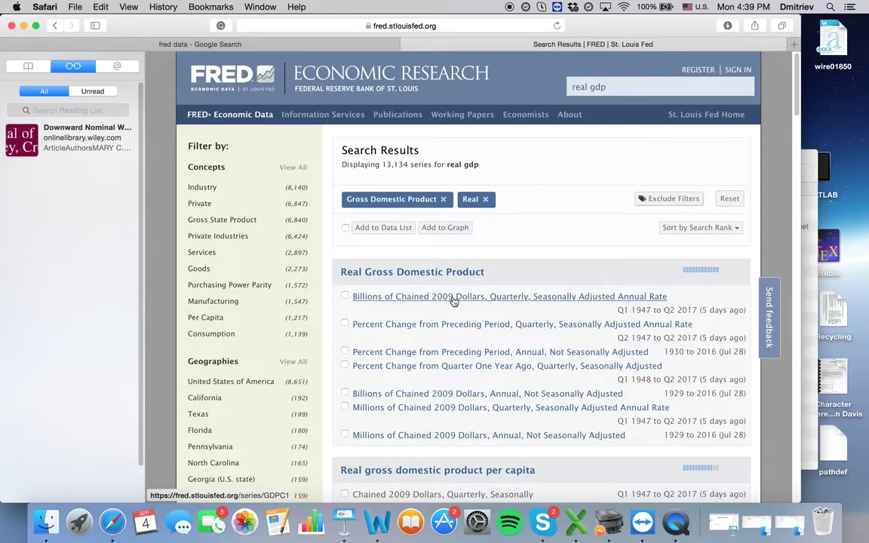
click(453, 299)
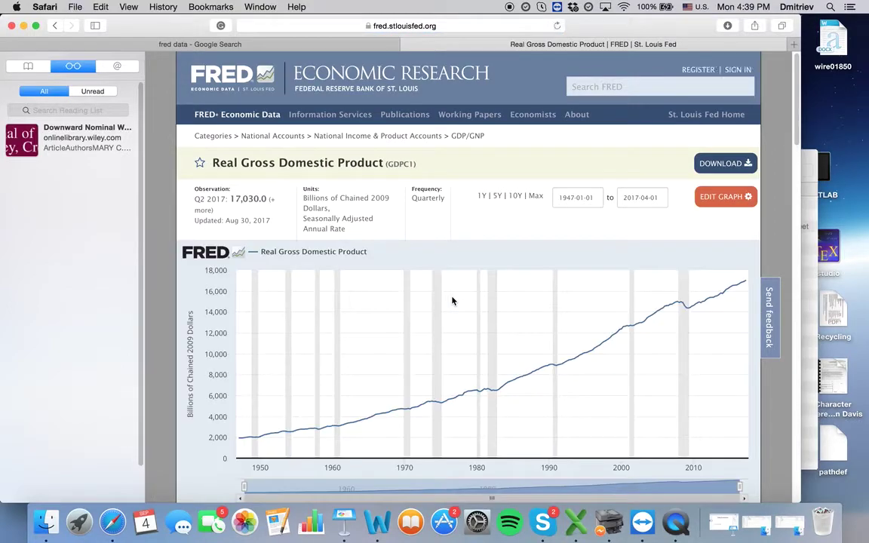
- Download the GDPC1 series and reveal GDPC1-5.xls in the Downloads folder
click(721, 163)
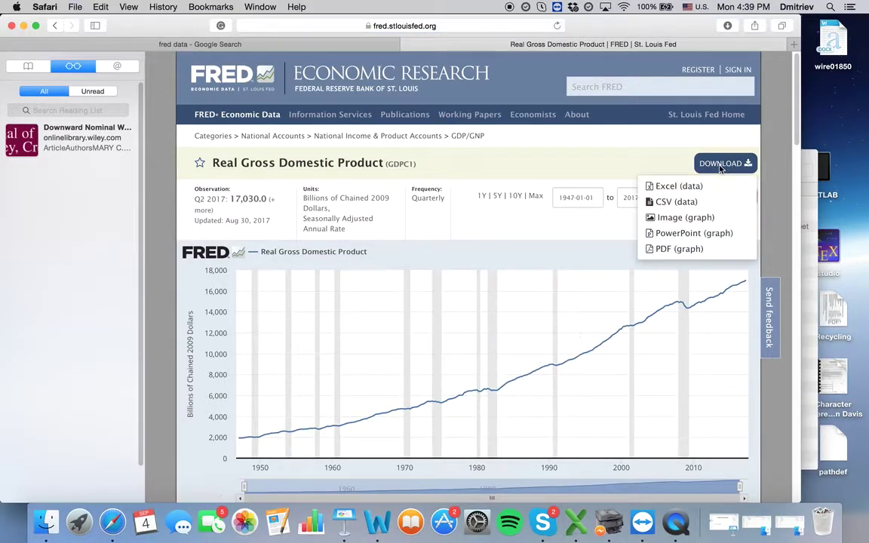
click(700, 202)
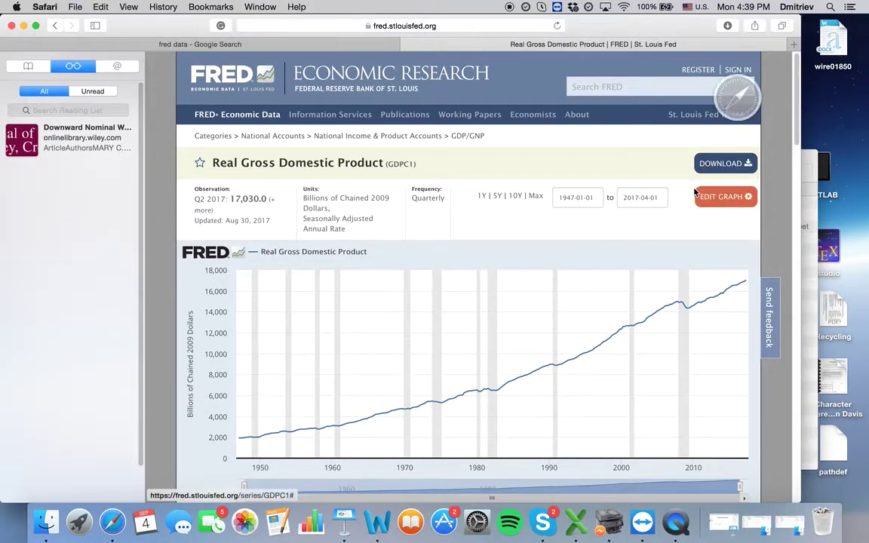
click(729, 25)
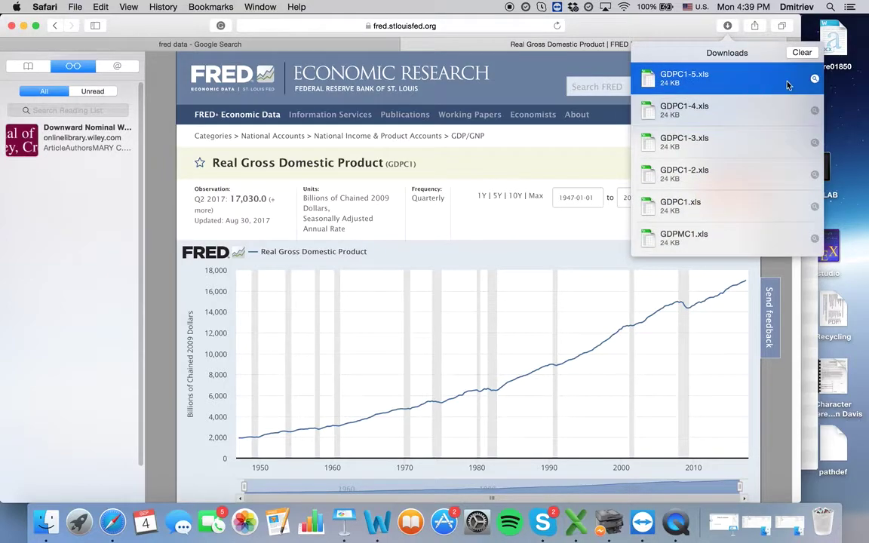
click(815, 80)
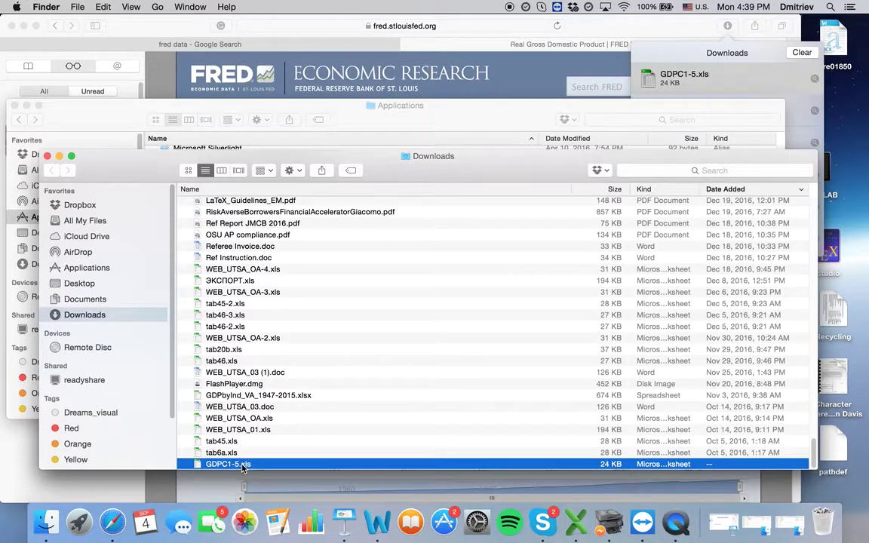
- Clear the desktop so only the Downloads Finder window is active
key(super+c)
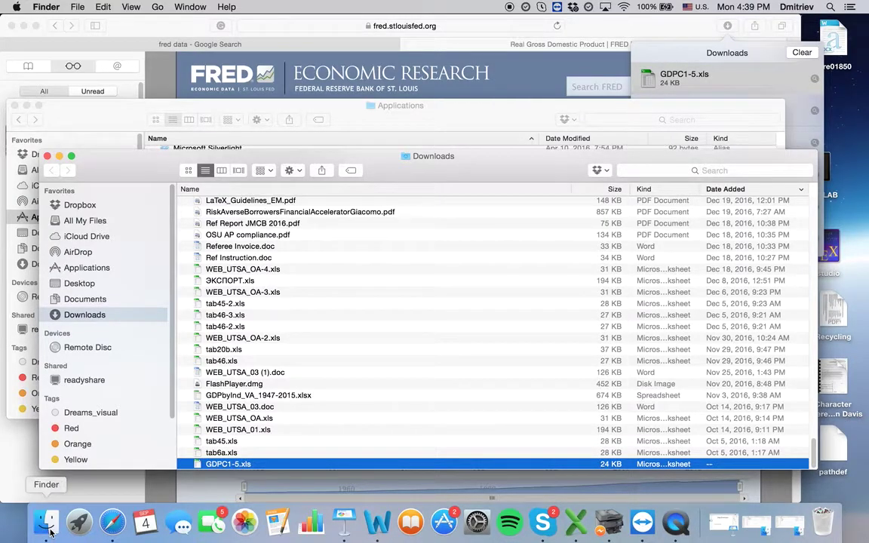
click(95, 106)
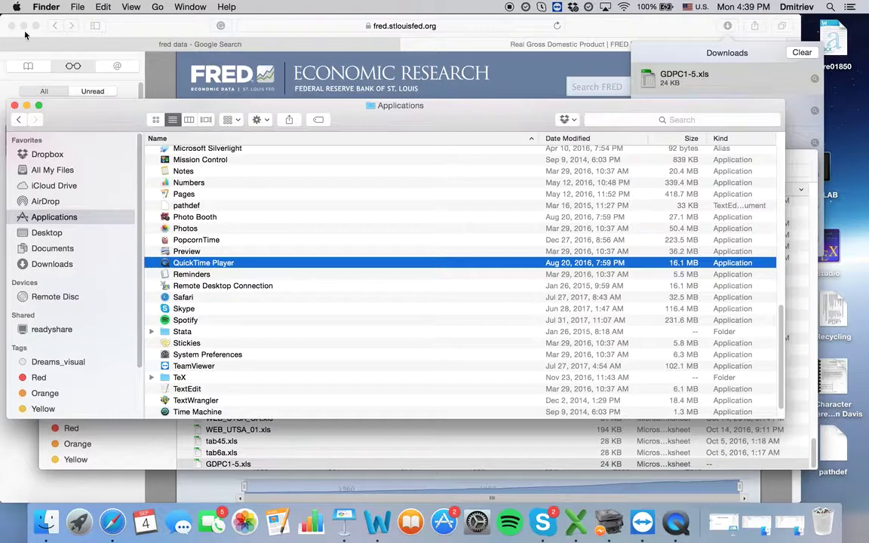
click(23, 25)
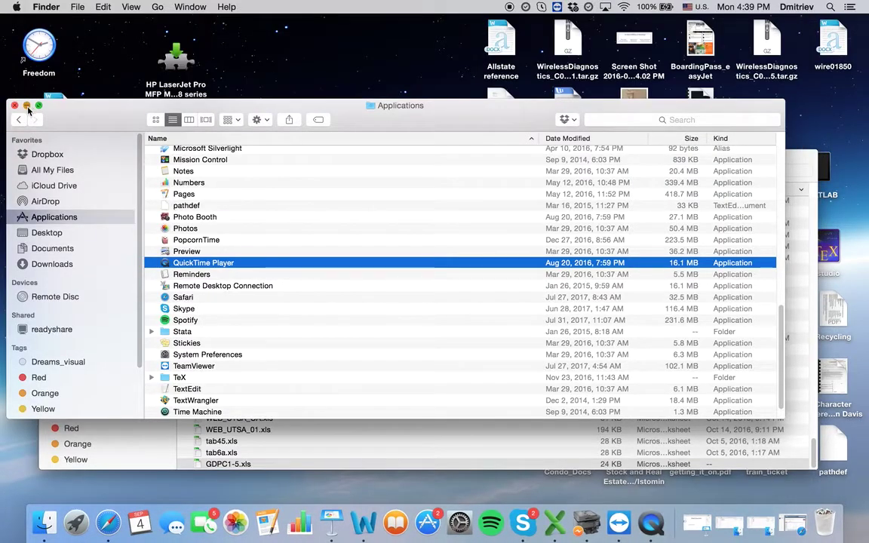
click(27, 107)
click(276, 338)
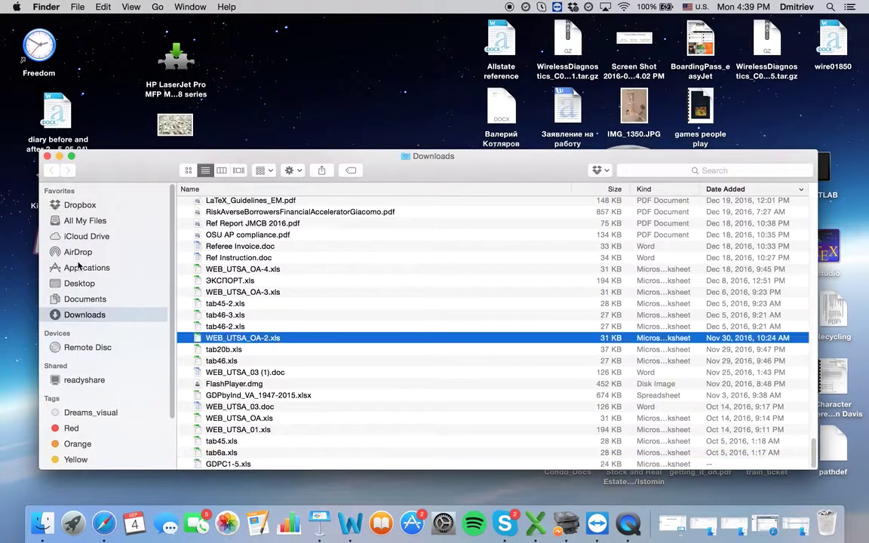
- Navigate to Dropbox > academic > _Florida_State > TF Applied Macro Fall 2017 > Empirical > Introduction to Stata
click(79, 205)
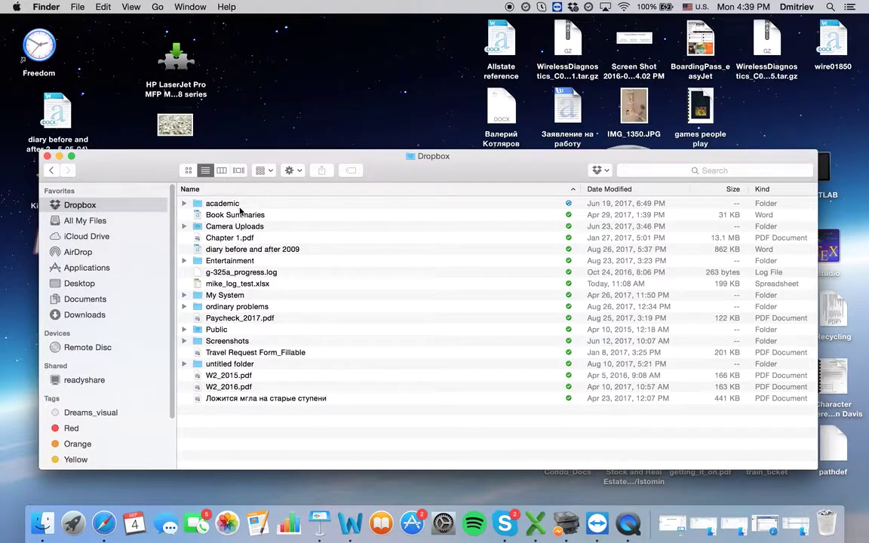
double_click(238, 204)
click(242, 204)
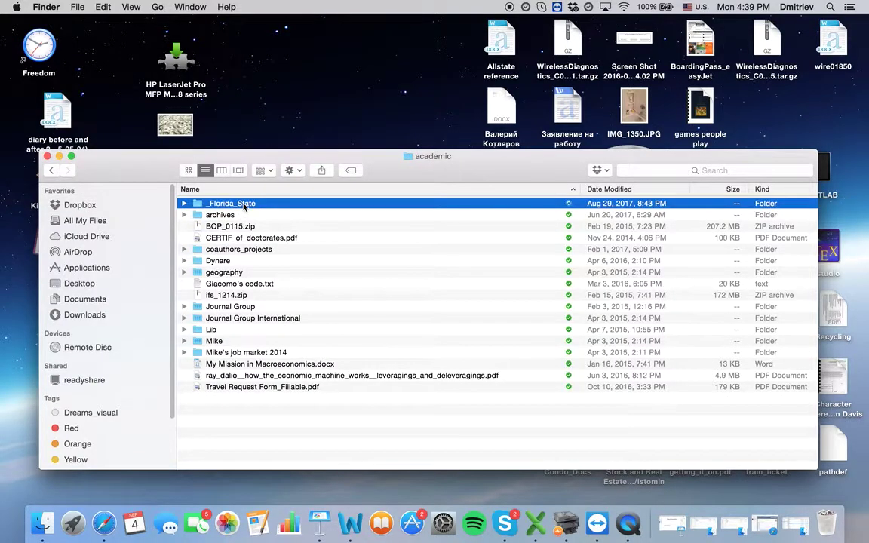
double_click(243, 204)
scroll(262, 332, down, 10)
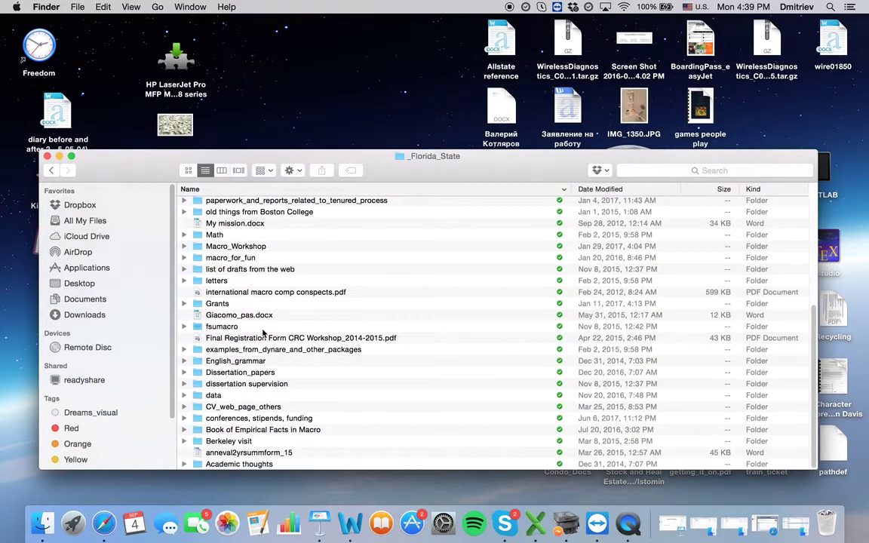
scroll(226, 362, up, 10)
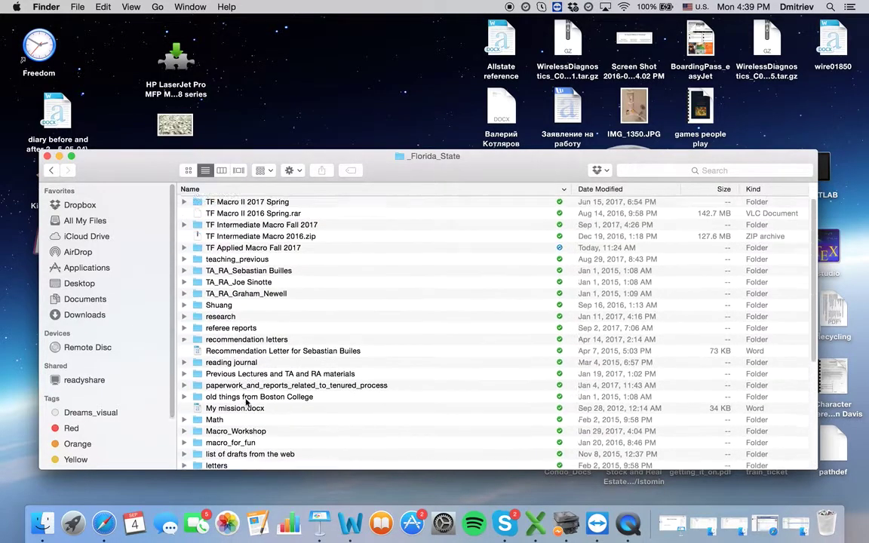
double_click(226, 249)
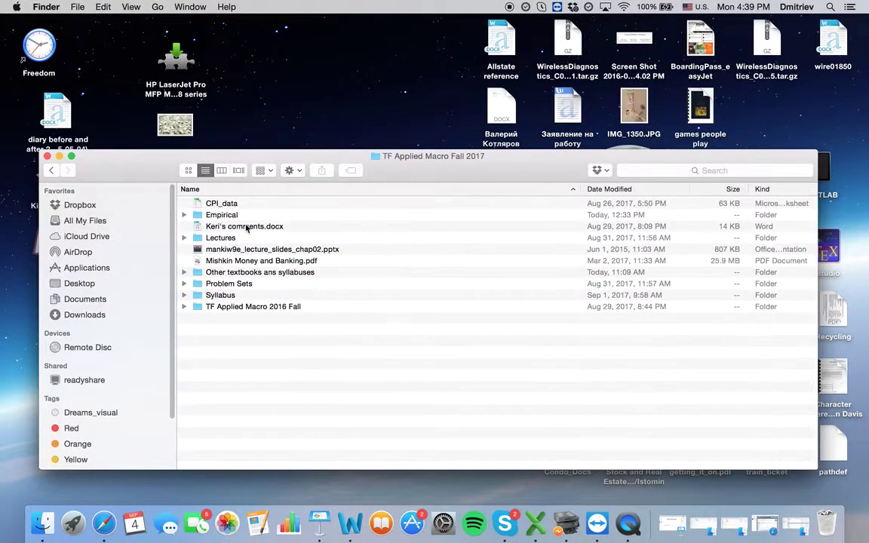
double_click(238, 217)
double_click(239, 206)
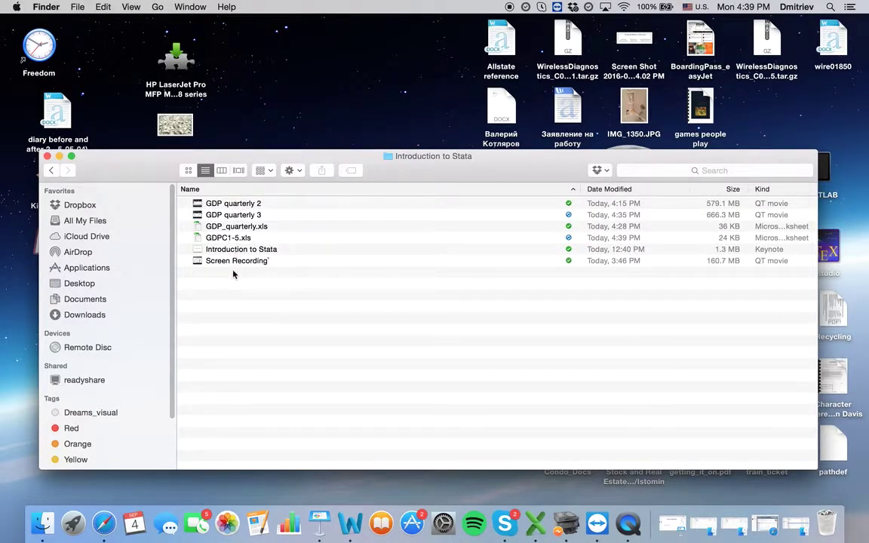
- Move the old GDP_quarterly.xls to the Trash and rename GDPC1-5.xls to GDP_quarterly.xls
click(240, 227)
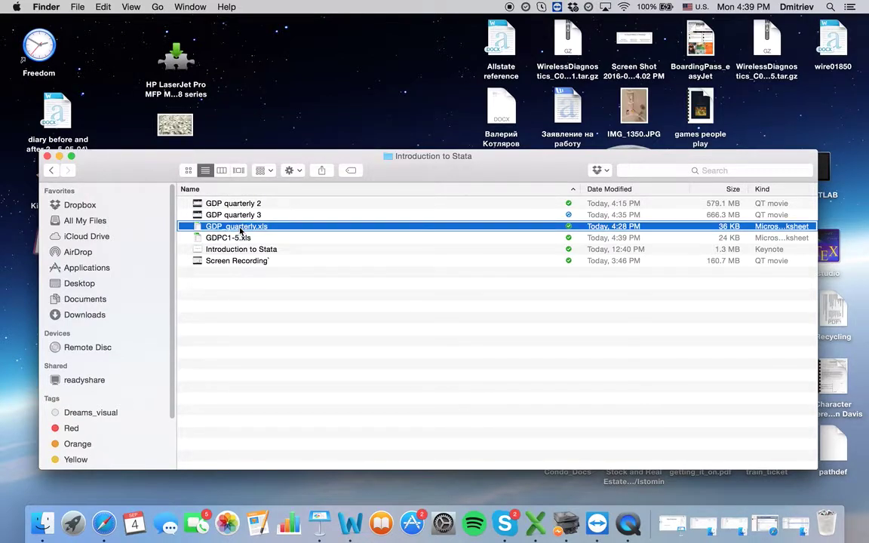
right_click(240, 228)
click(305, 187)
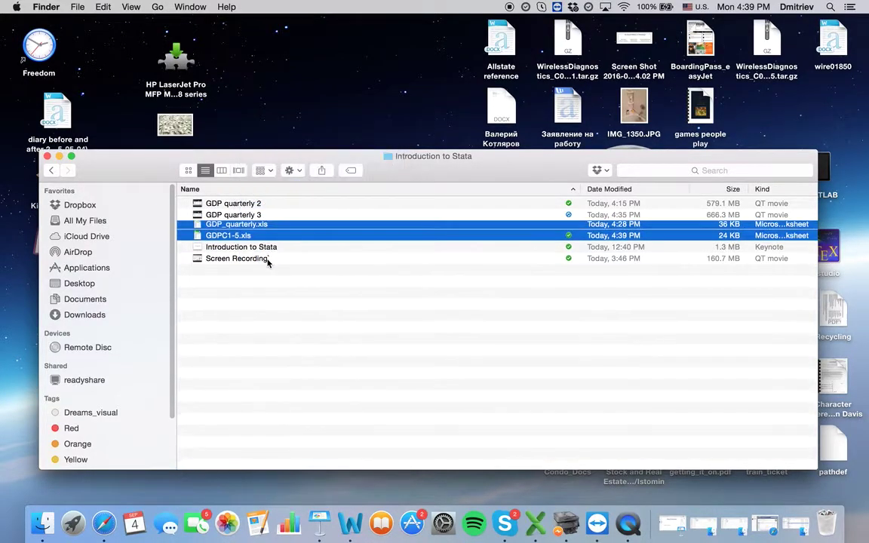
click(236, 226)
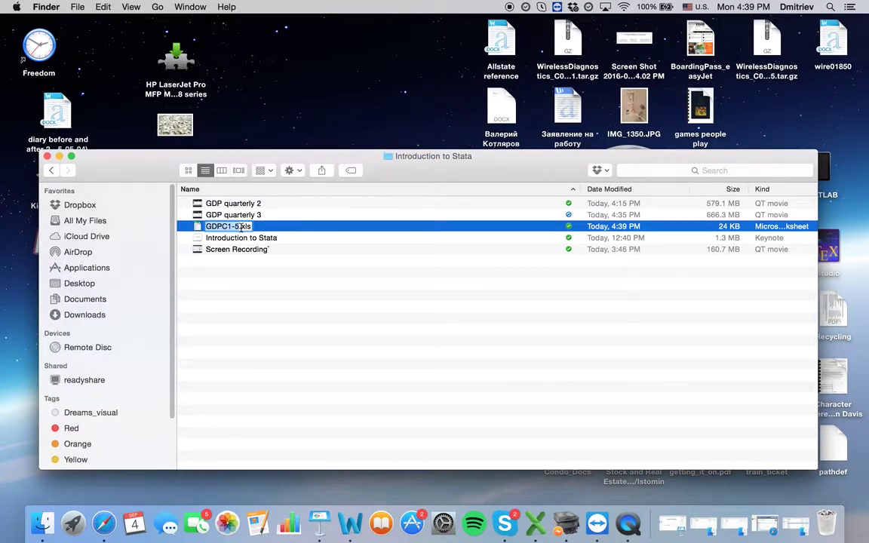
text(GDP_quarterly)
key(Return)
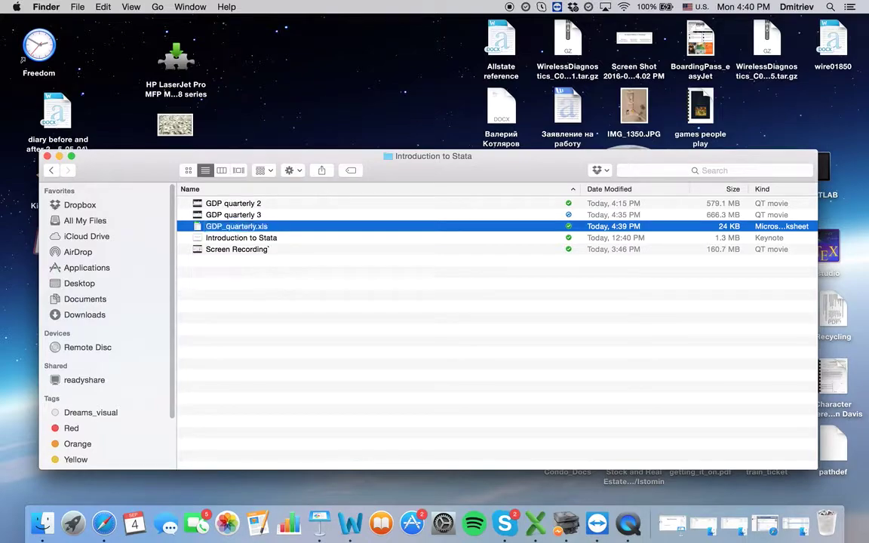
- Open GDP_quarterly.xls in Excel, delete the A1:D10 header block shifting cells up, and save
double_click(260, 228)
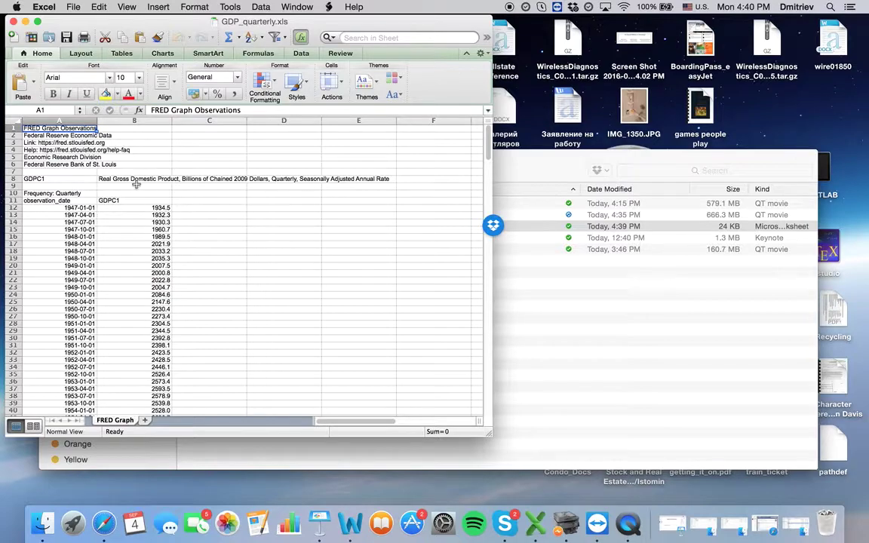
click(143, 194)
drag(297, 194, 60, 130)
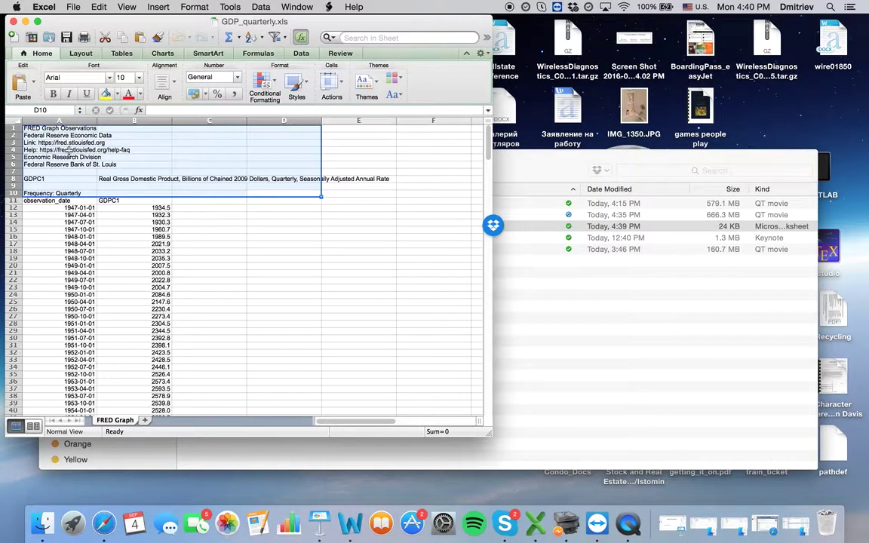
right_click(69, 149)
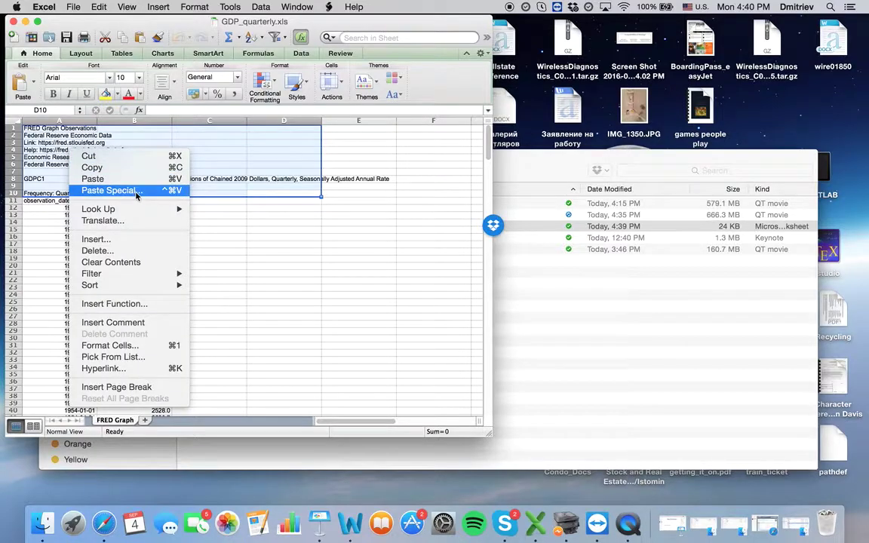
click(121, 250)
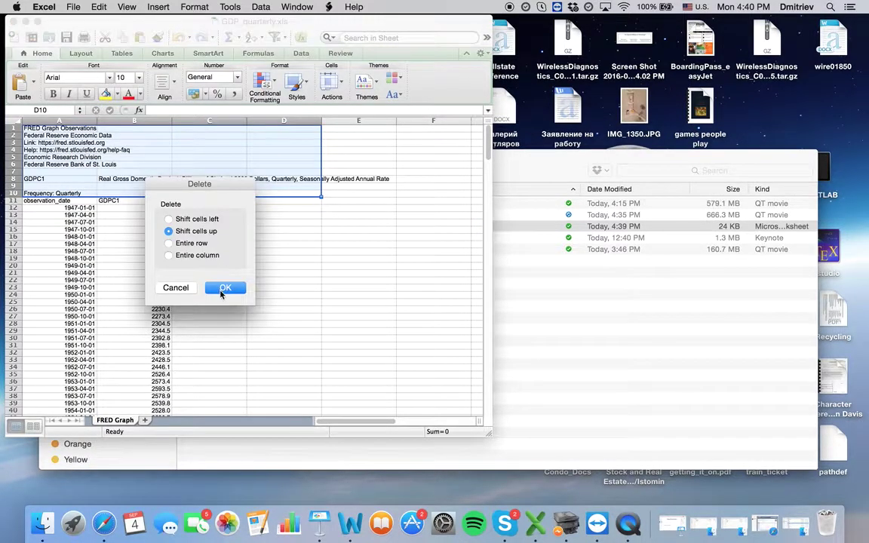
click(224, 288)
click(155, 215)
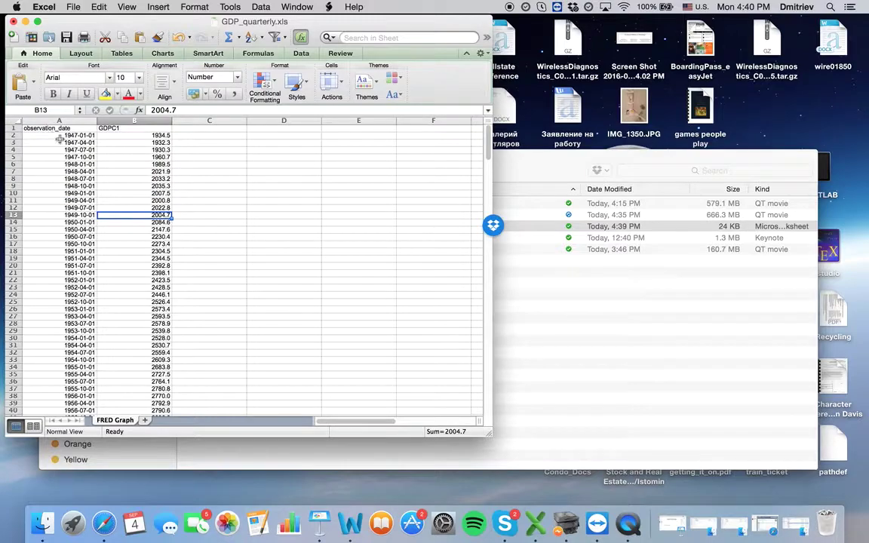
click(65, 37)
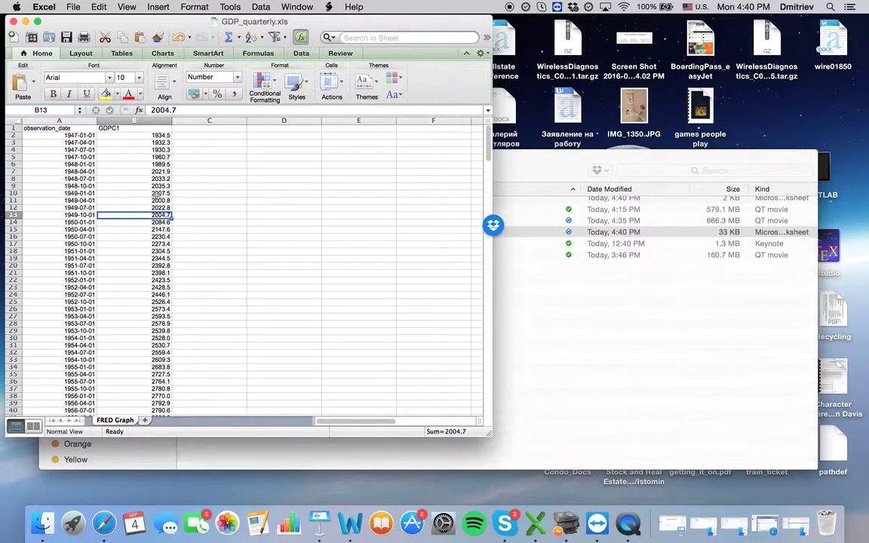
- Rename the column headers to GDP in B1 and date in A1
click(131, 129)
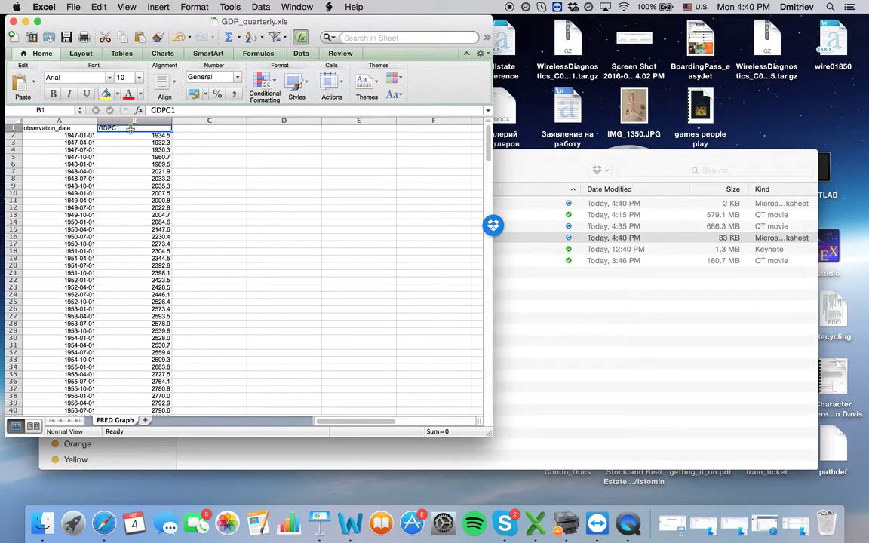
text(GDP)
key(Return)
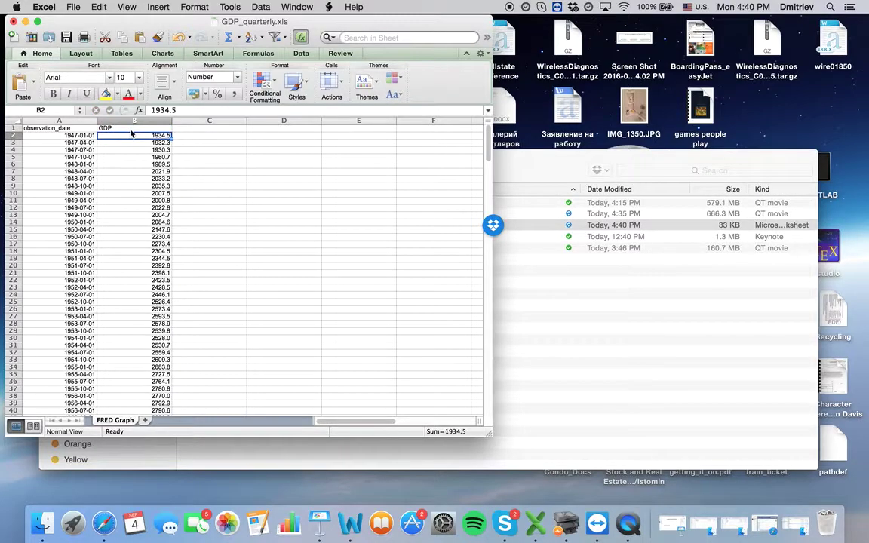
key(Up)
key(Left)
text(date)
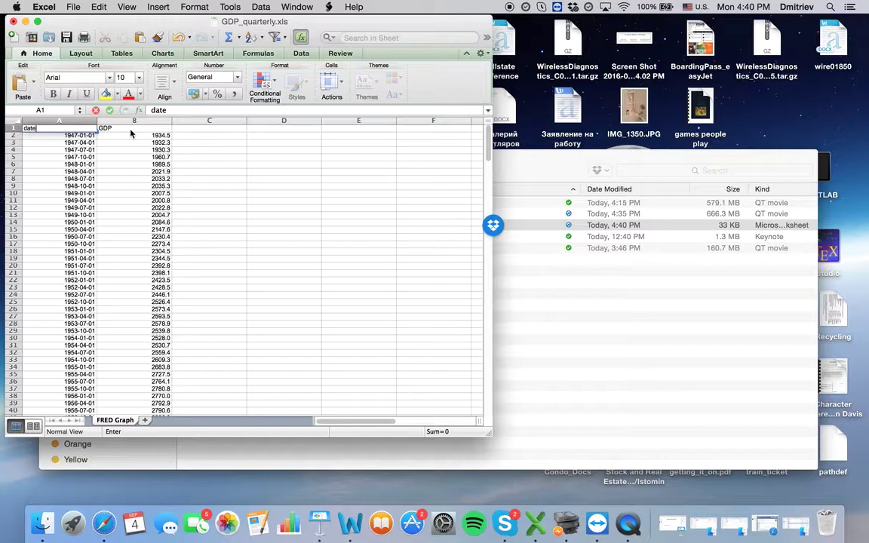
key(Return)
- Check the first date and GDP values and scroll down through the data
key(Up)
key(Right)
key(Left)
key(Right)
key(Right)
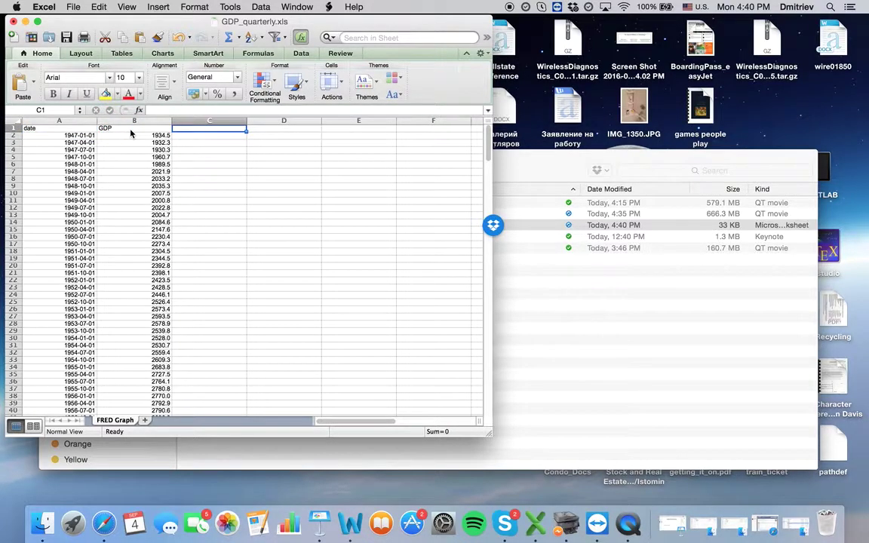
key(Down)
key(Down)
key(Left)
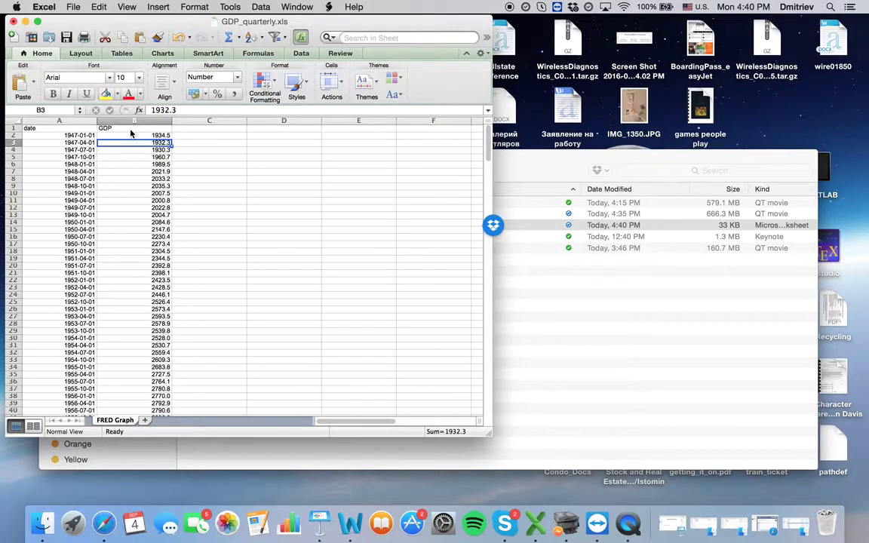
key(Up)
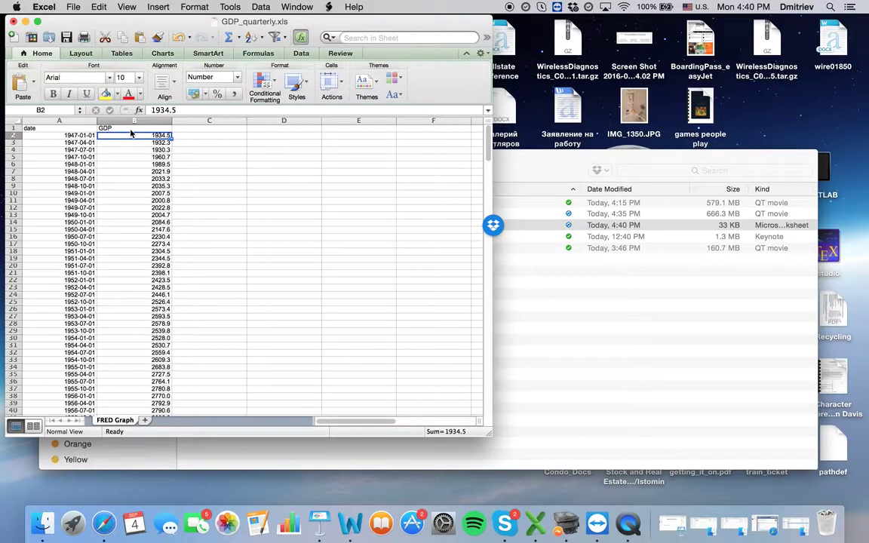
key(Left)
key(Right)
key(Left)
key(Right)
scroll(179, 313, down, 20)
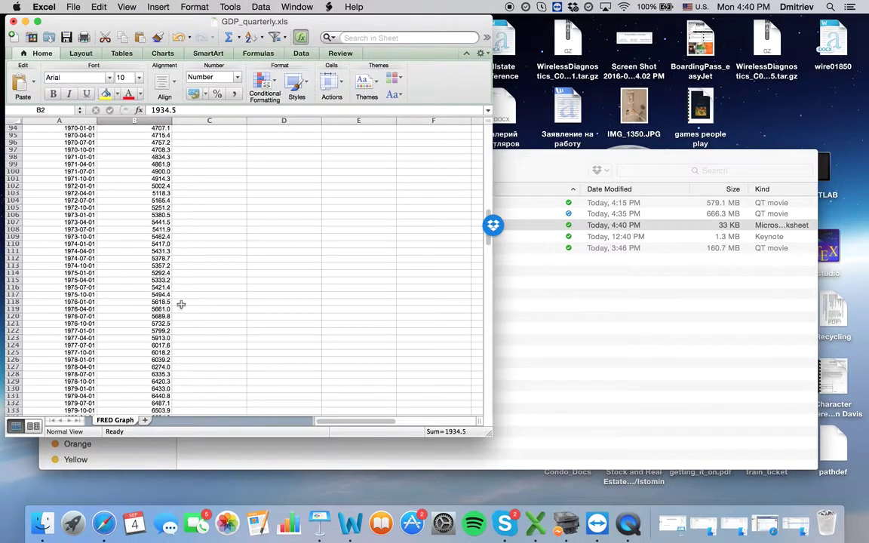
scroll(181, 304, down, 20)
- Select A1:B283, from the last GDP value up to the headers, and copy it
drag(154, 337, 31, 115)
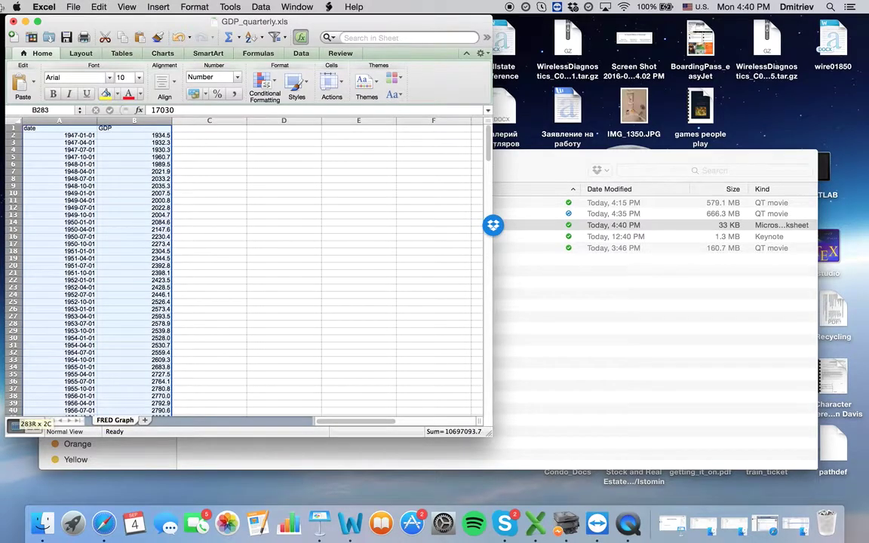
key(super+c)
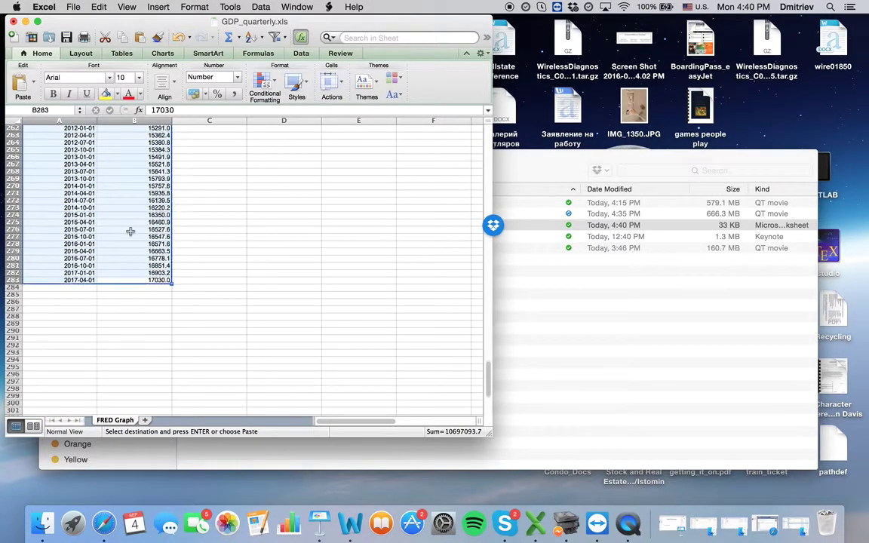
scroll(129, 231, up, 20)
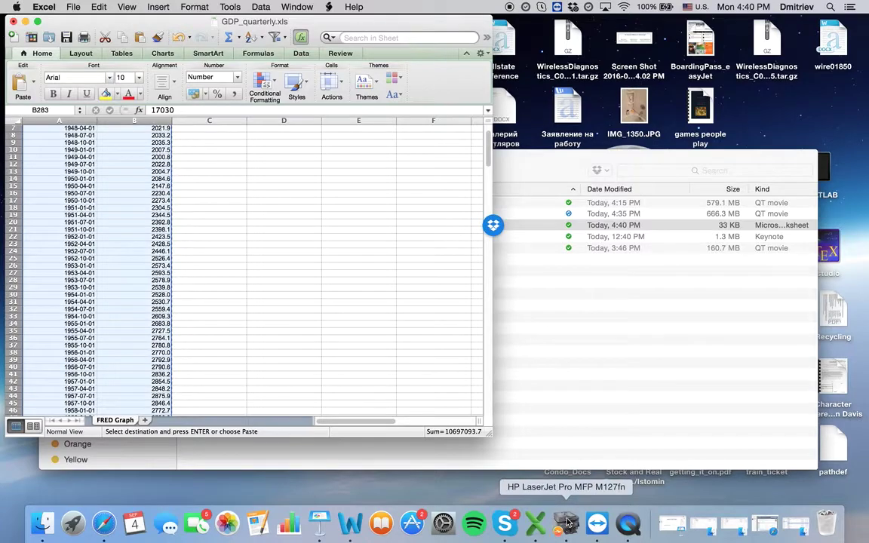
scroll(117, 303, up, 2)
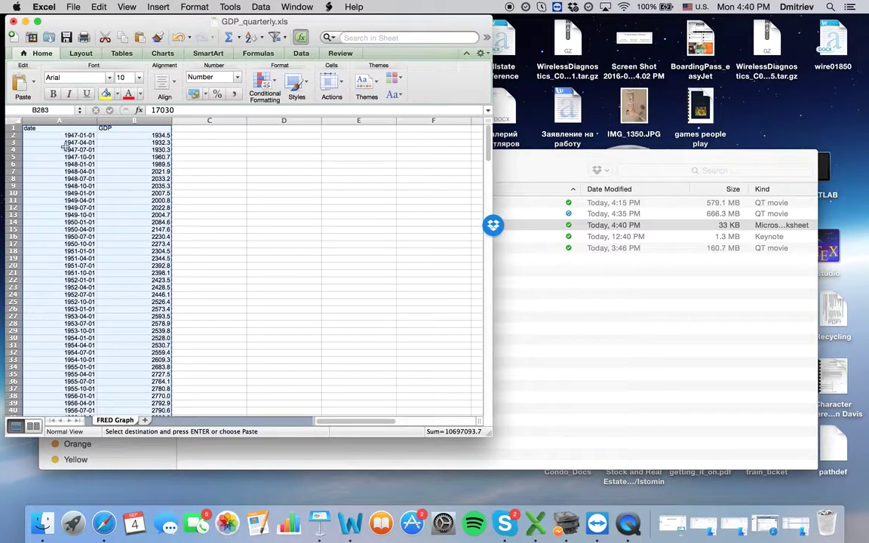
- Open the Stata folder under Applications in Finder and launch StataSE
click(41, 525)
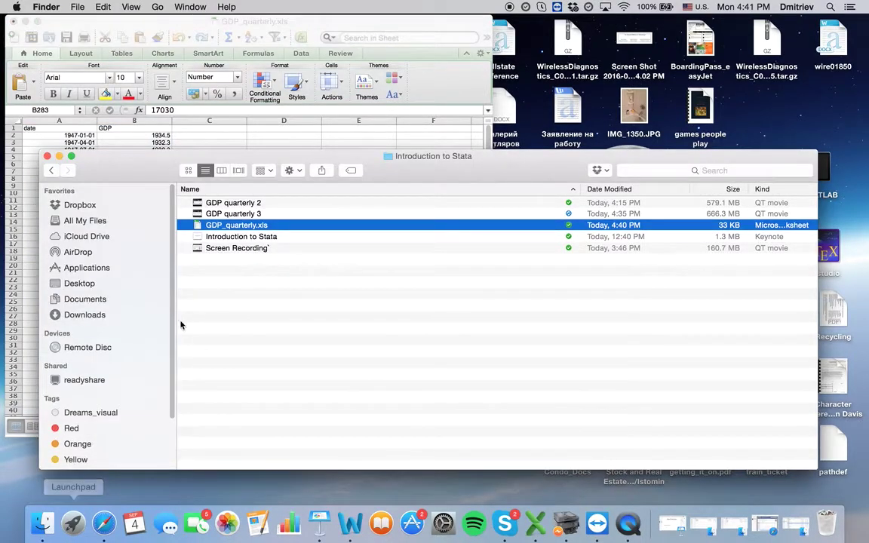
click(77, 268)
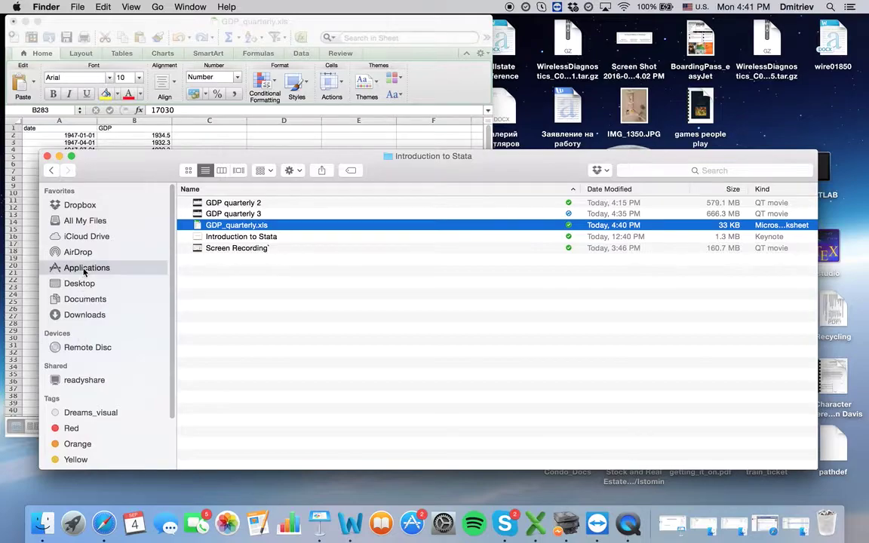
click(242, 431)
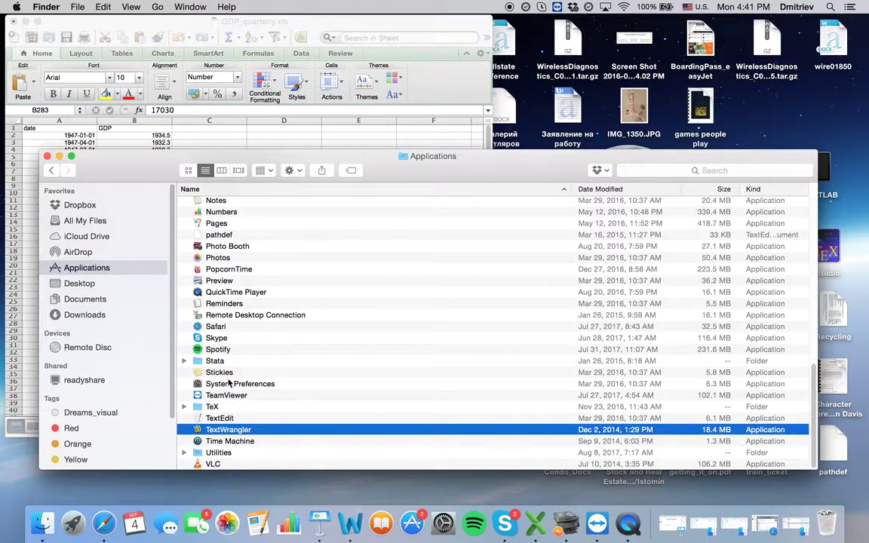
double_click(224, 363)
double_click(220, 272)
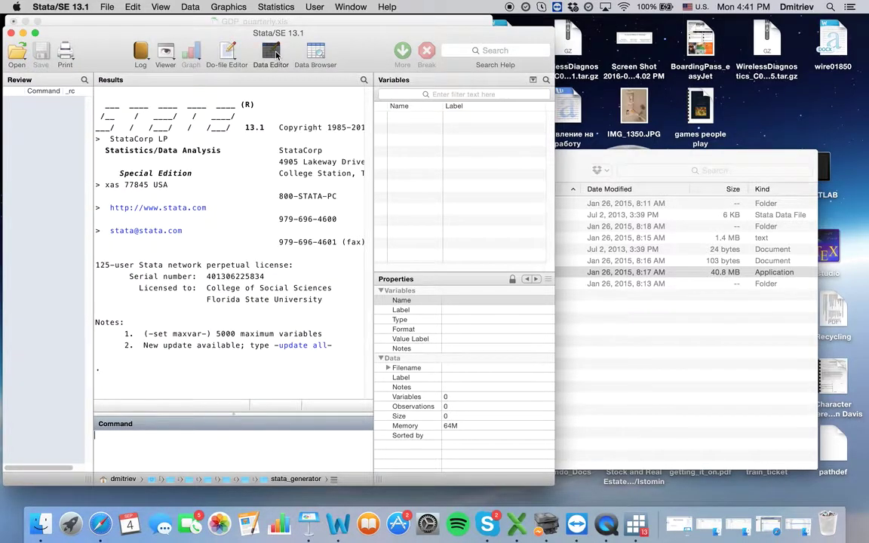
- Paste the copied table into Stata's Data Editor, using the first row as variable names
click(270, 54)
key(super+v)
click(393, 189)
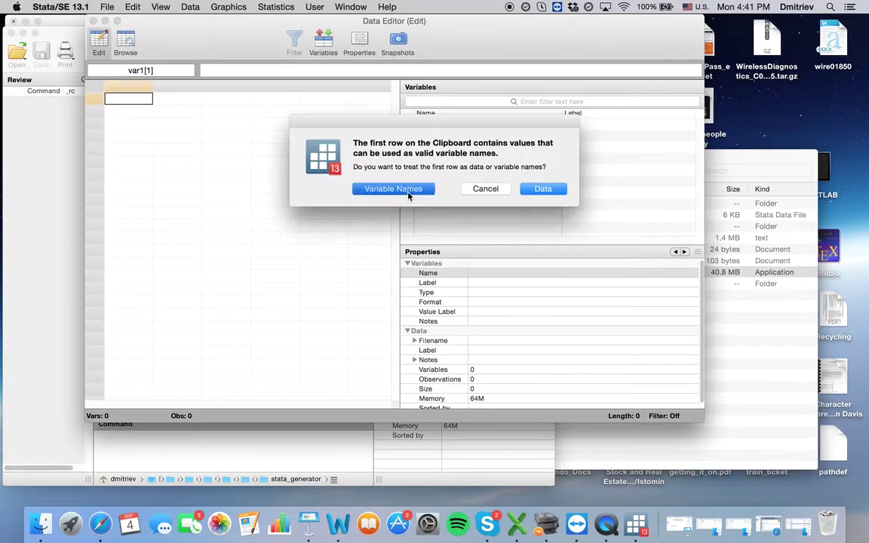
- Inspect the pasted date values in several rows, then close the Data Editor
click(142, 149)
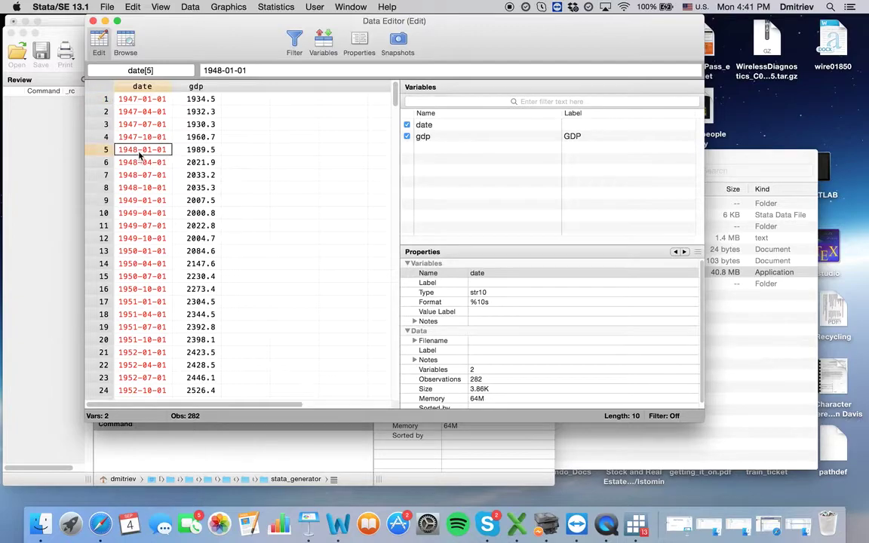
click(137, 123)
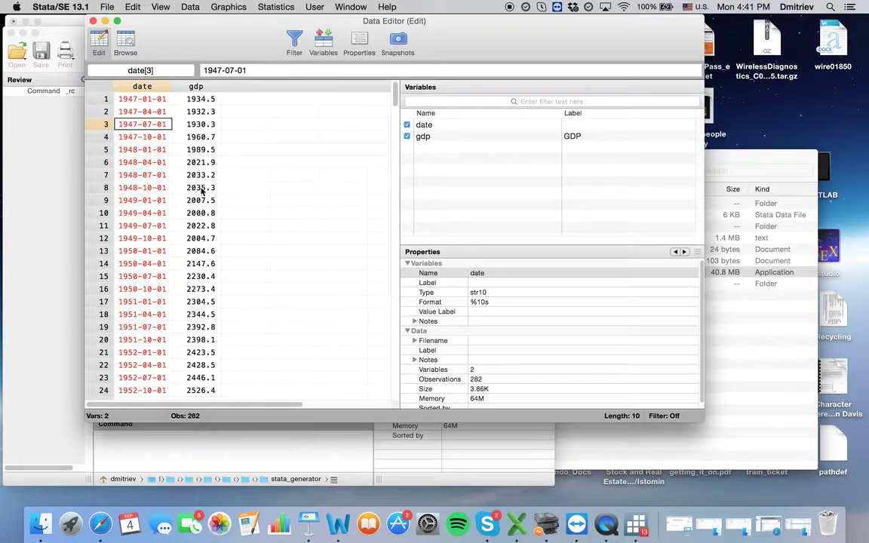
click(139, 175)
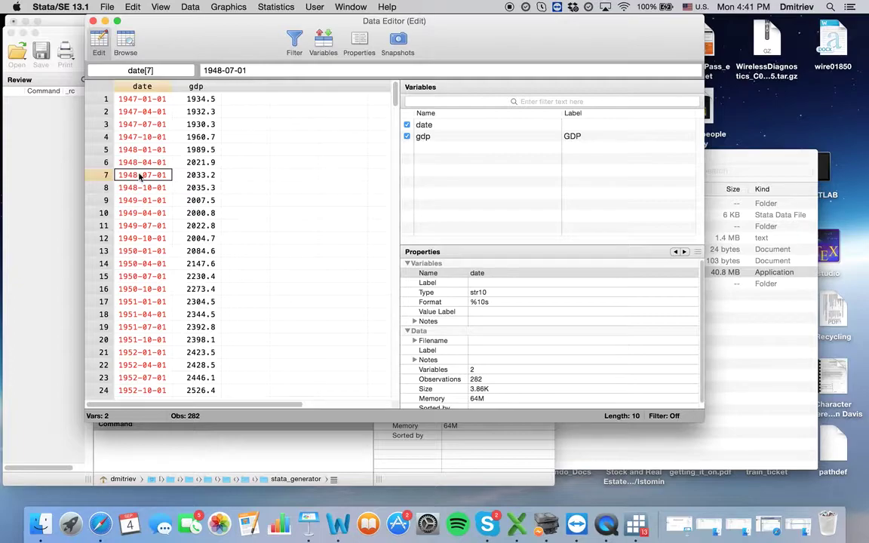
click(140, 161)
click(143, 151)
key(Down)
key(Down)
key(Down)
click(93, 22)
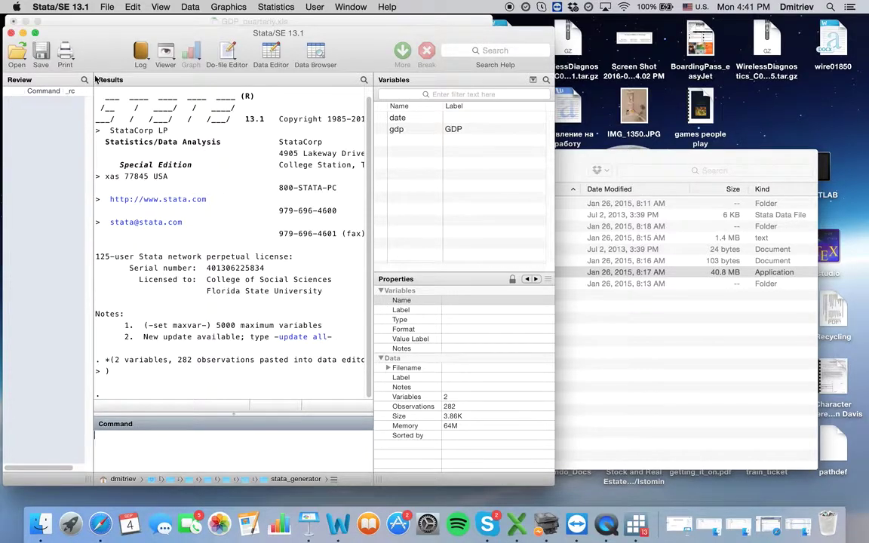
click(386, 8)
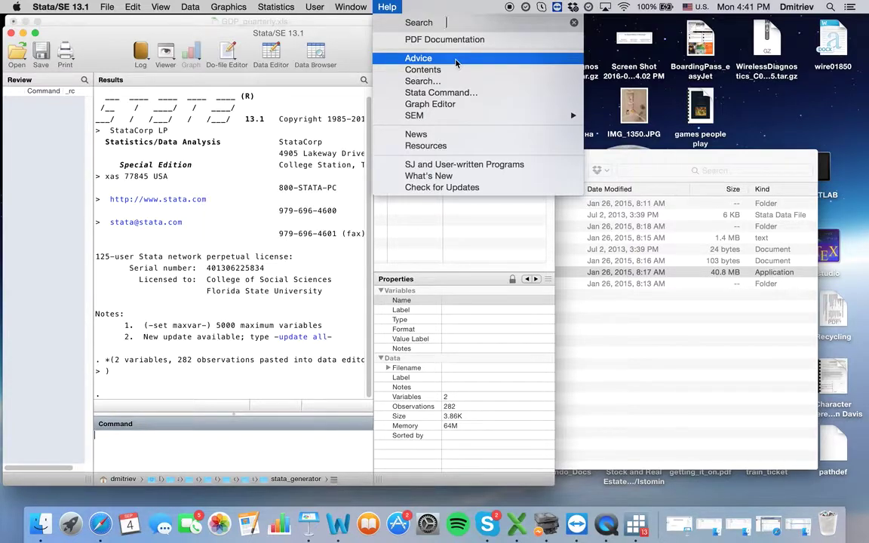
- Run a help keyword search for date and highlight the Working with dates and times entry
click(445, 81)
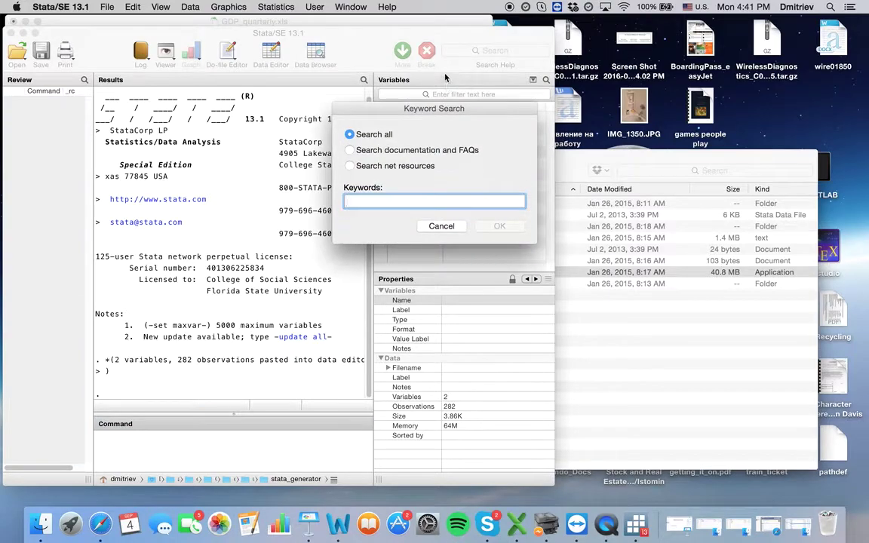
text(date)
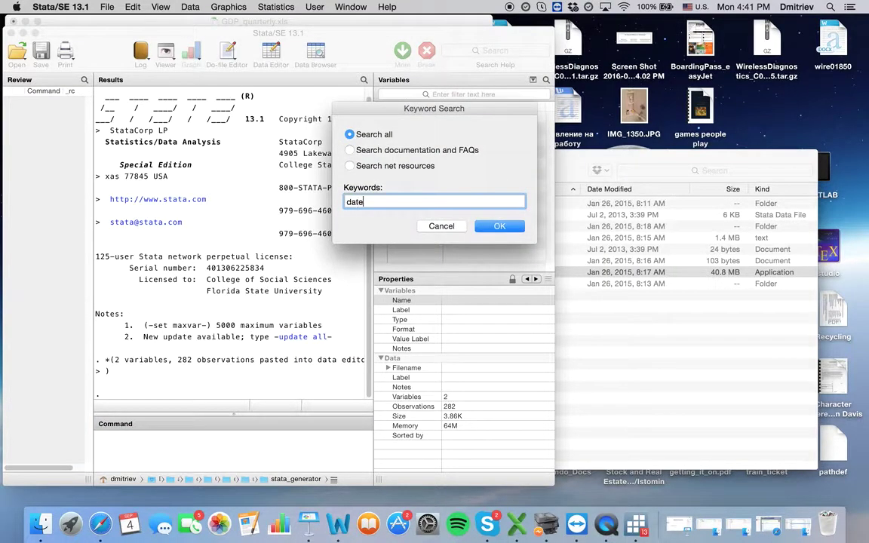
key(Return)
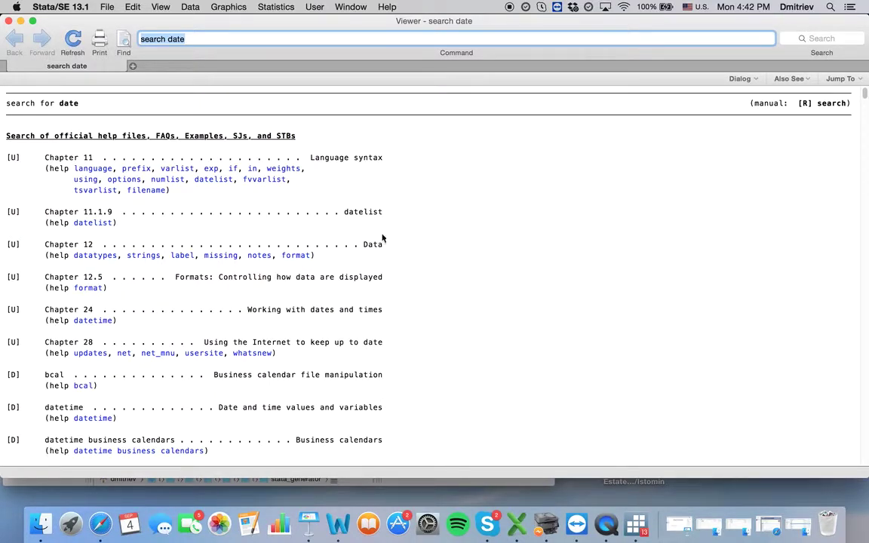
drag(45, 309, 384, 313)
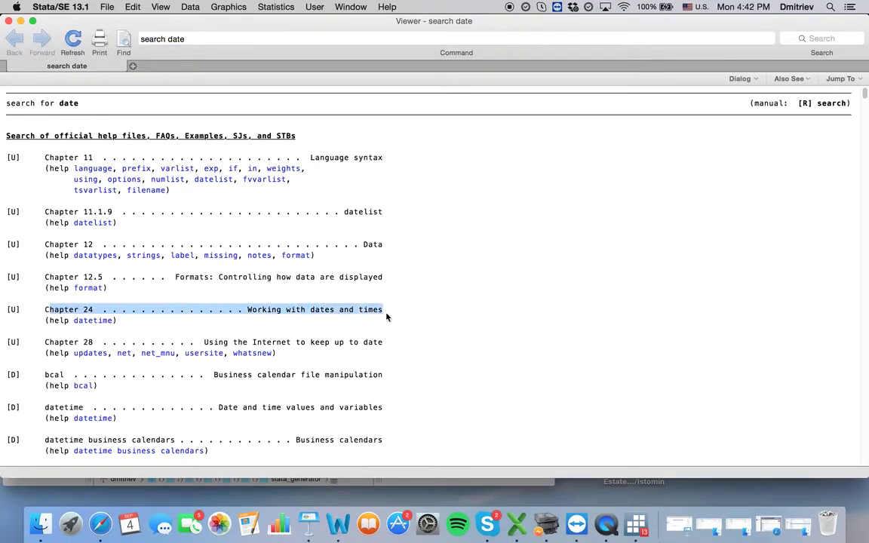
- Open help datetime, highlight the example date formats, and scroll to the SIF table
click(86, 321)
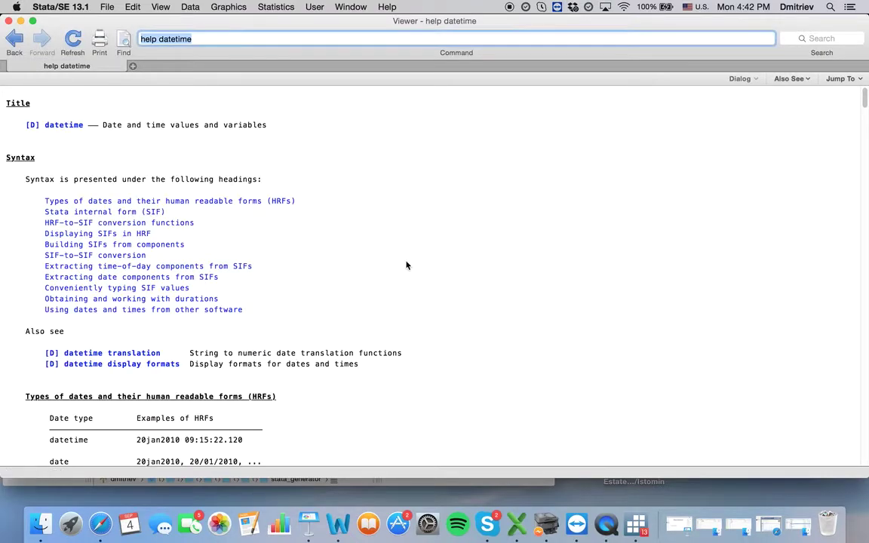
scroll(406, 264, down, 3)
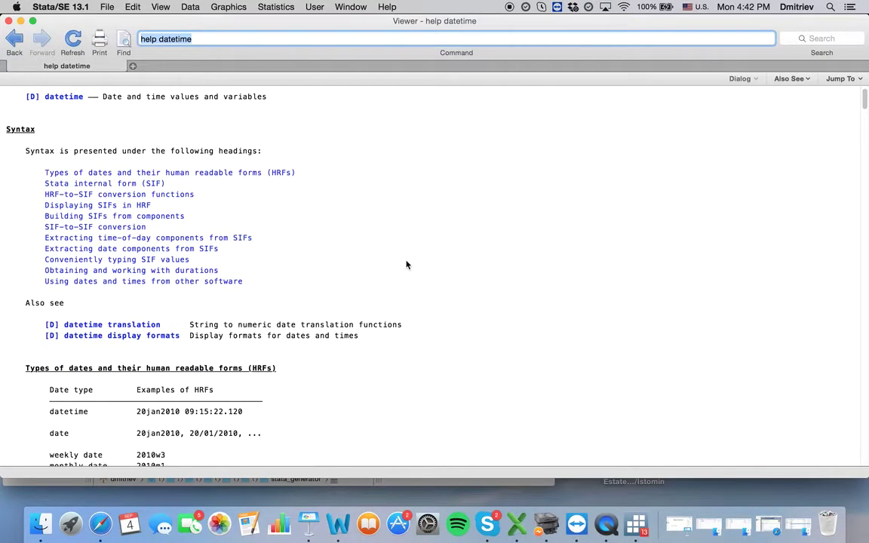
scroll(406, 264, down, 8)
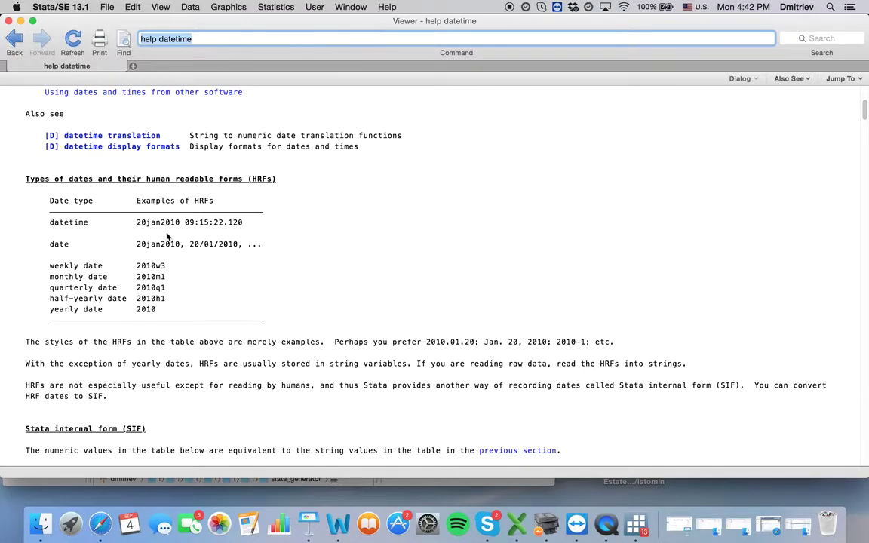
drag(136, 225, 274, 227)
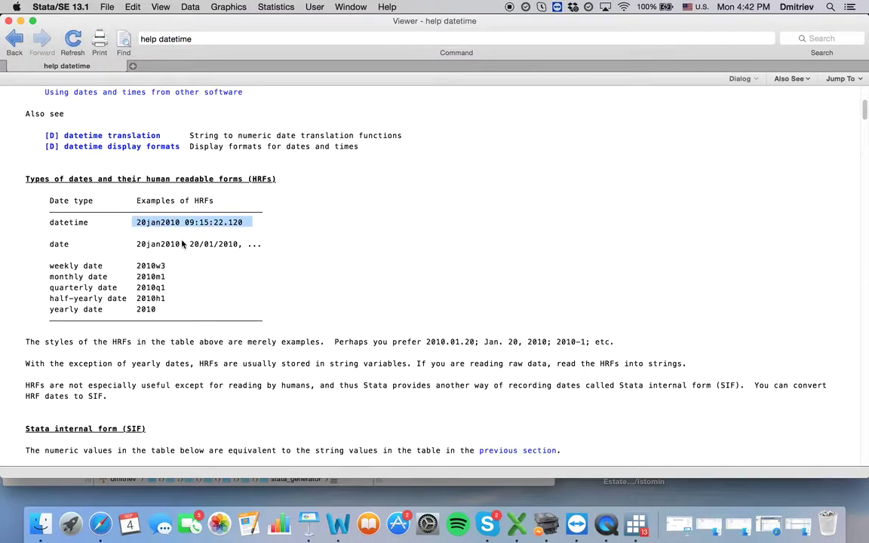
drag(136, 245, 255, 251)
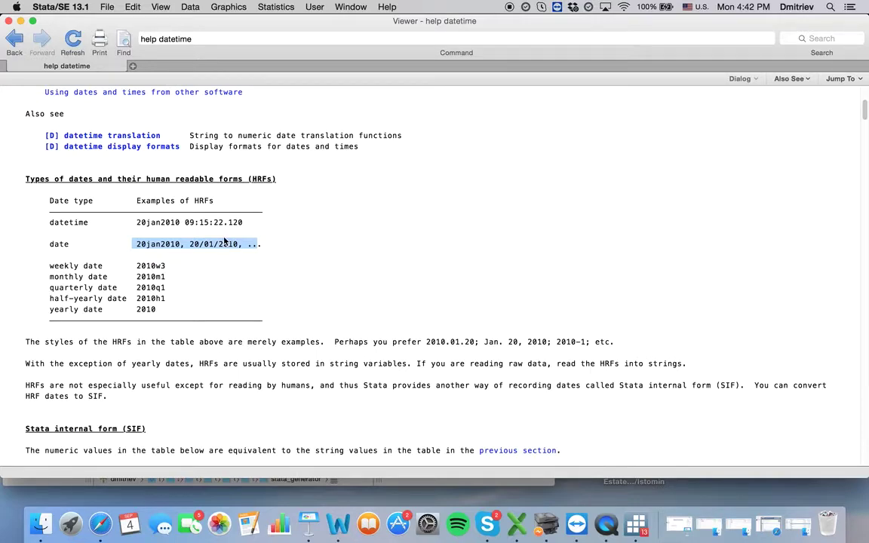
scroll(210, 256, down, 3)
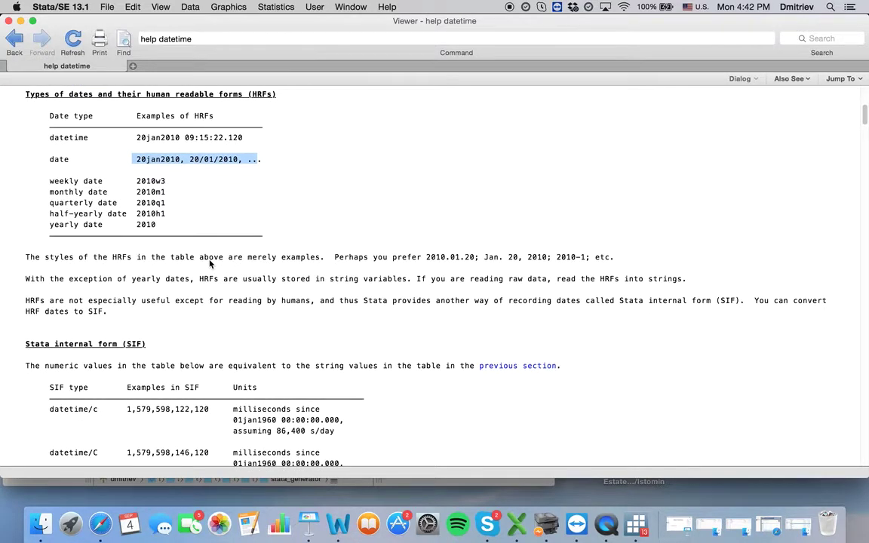
scroll(210, 262, down, 1)
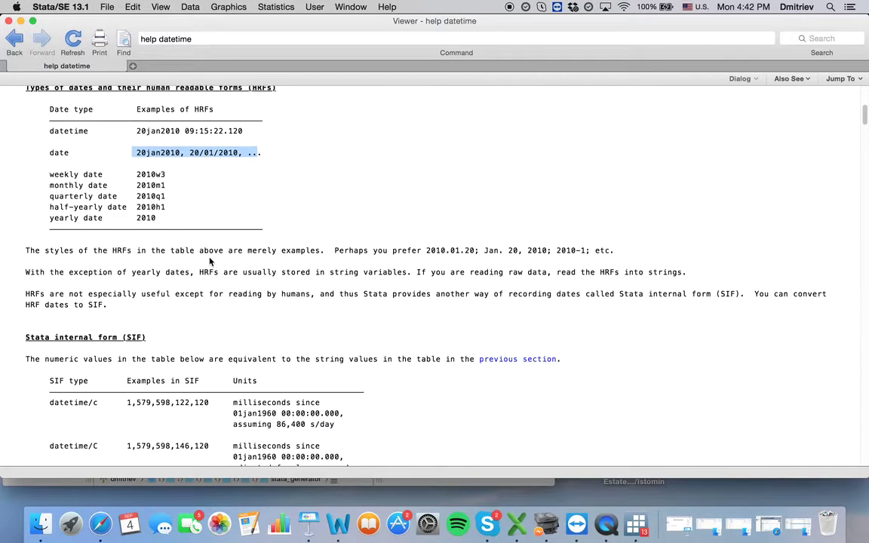
scroll(210, 262, down, 5)
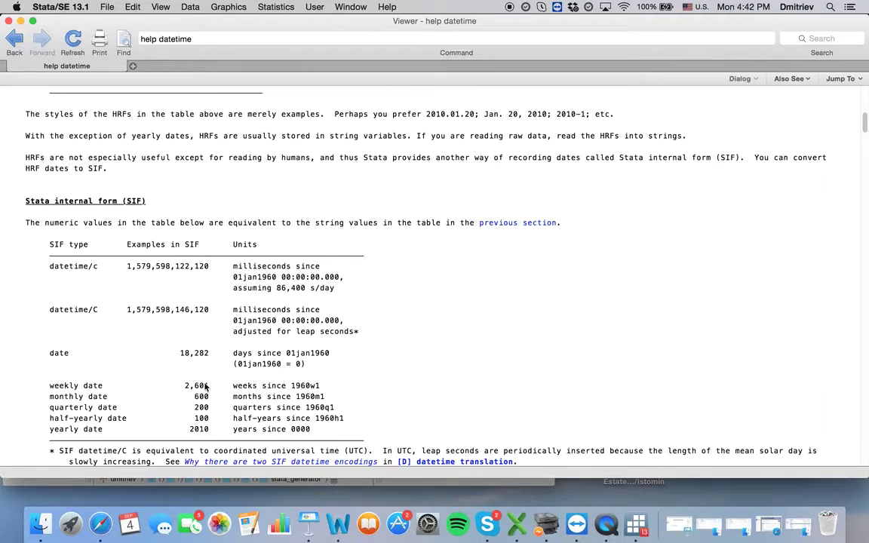
drag(320, 387, 294, 389)
double_click(299, 397)
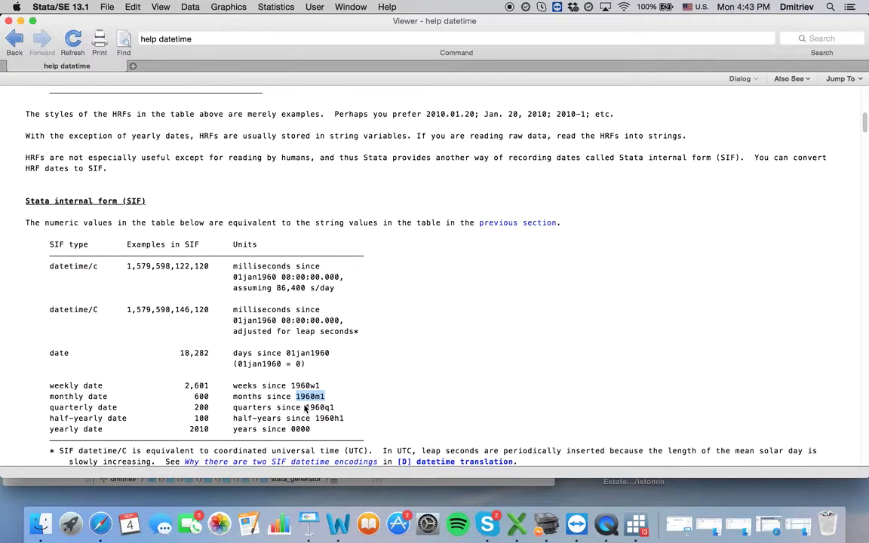
drag(307, 408, 335, 412)
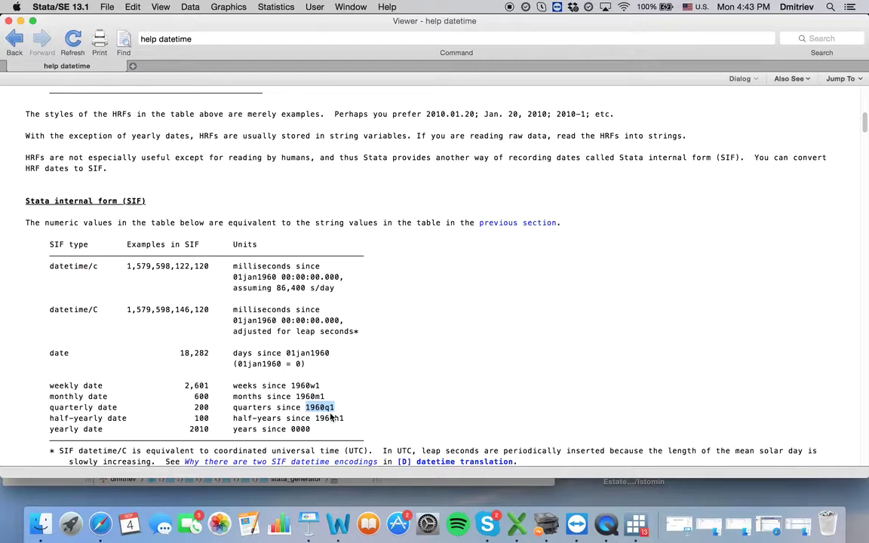
scroll(315, 332, down, 2)
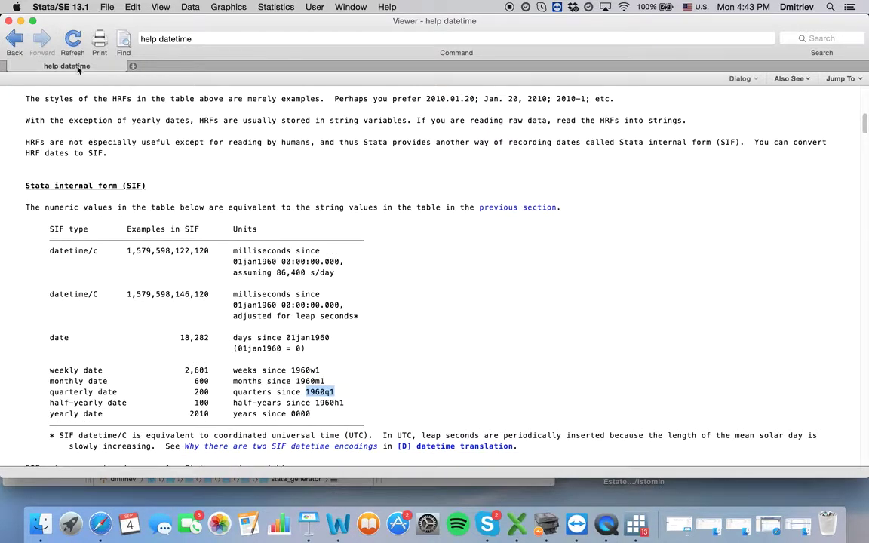
scroll(362, 325, down, 10)
- Scroll to the HRF-to-SIF conversion functions, highlight tw, then close the help Viewer
scroll(200, 242, down, 18)
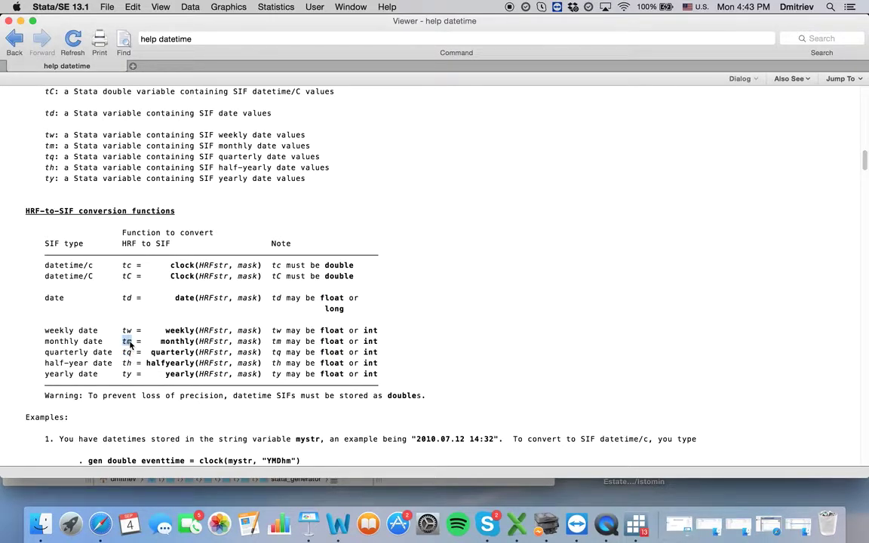
double_click(130, 332)
click(20, 20)
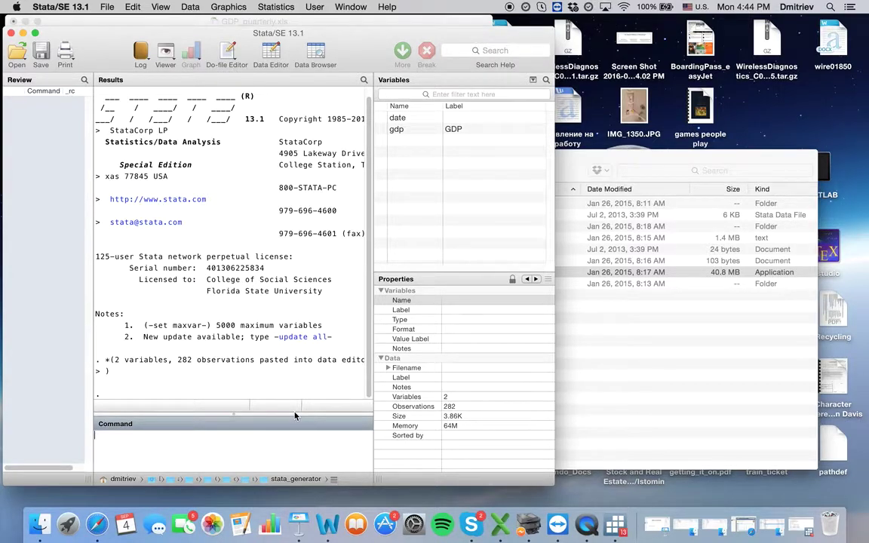
- Display tw(1960,1) and tw(2010,1) in Stata, returning 0 and 2600
text(disp tw(1960,1))
key(Return)
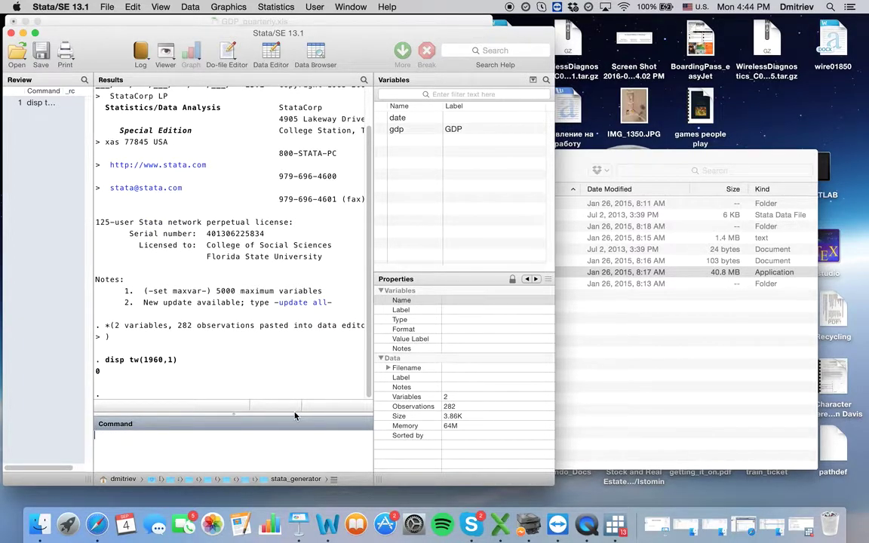
text(disp tw(2010,w)
key(BackSpace)
text(1))
key(Return)
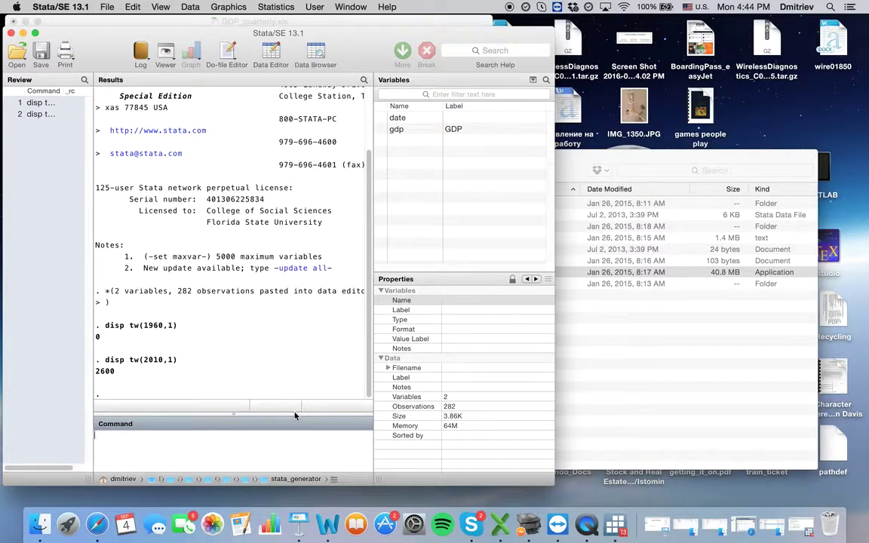
- Confirm Excel's first date is 1/1/1947, then display tq(1947,1), which returns -52
click(499, 523)
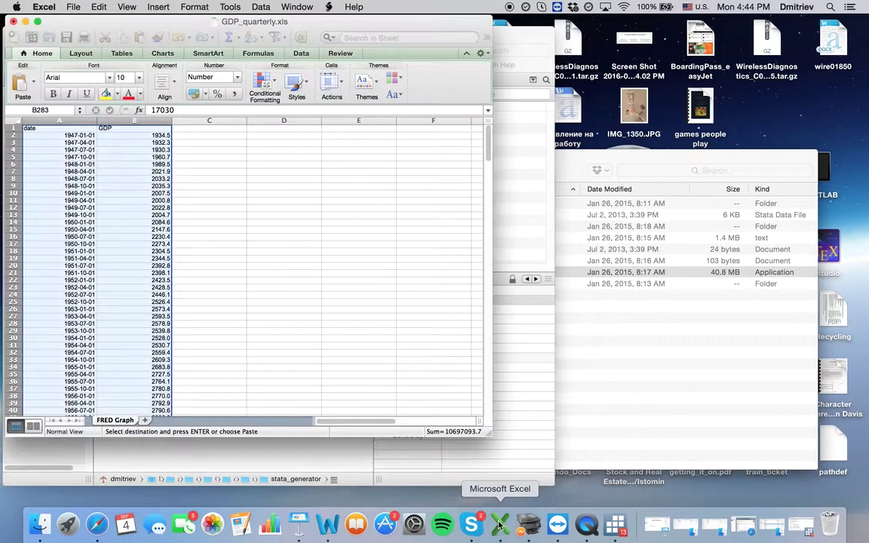
click(79, 135)
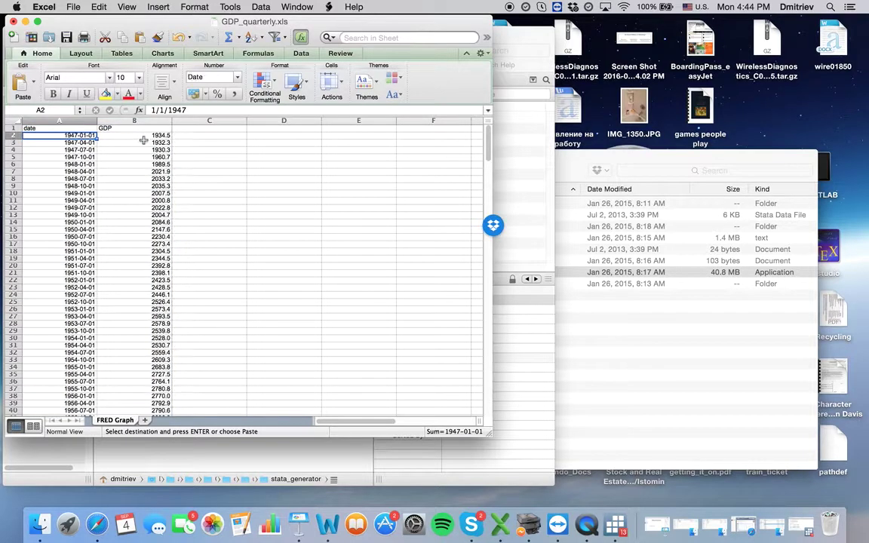
click(24, 21)
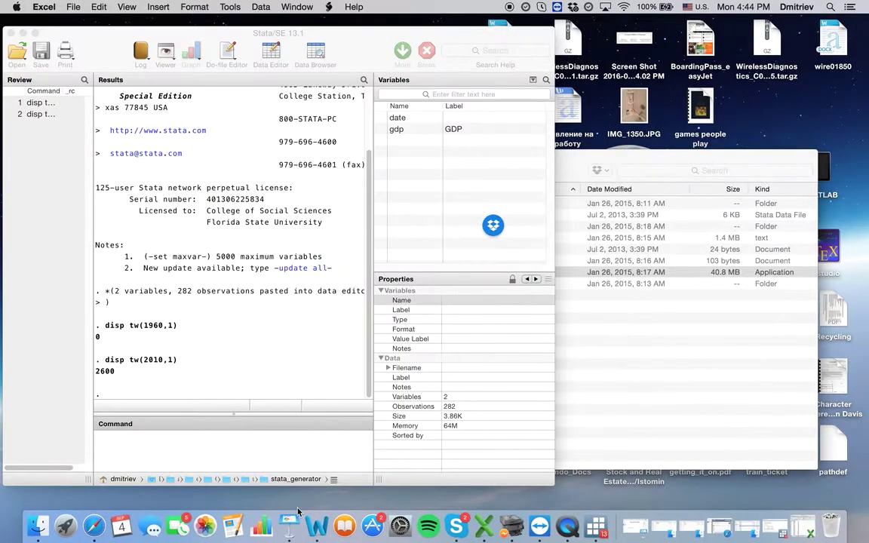
text(disp tq)
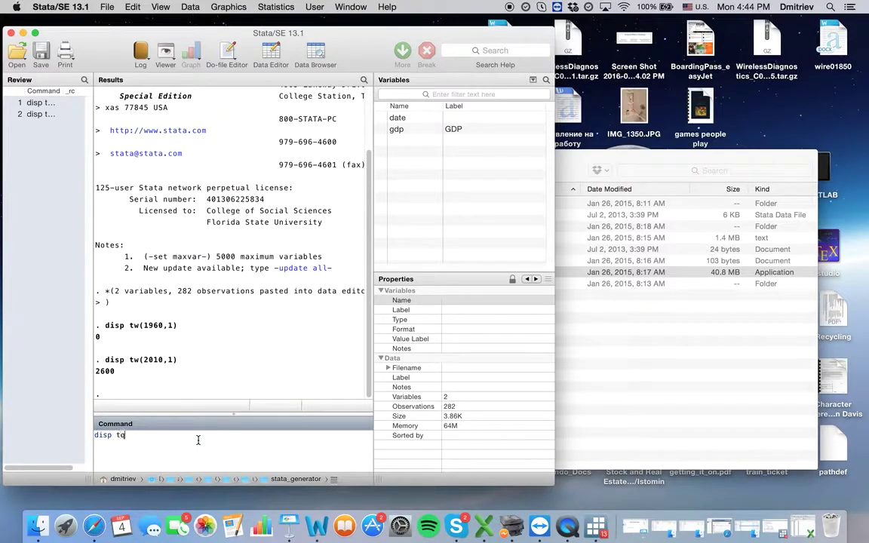
text((1947,1))
key(Return)
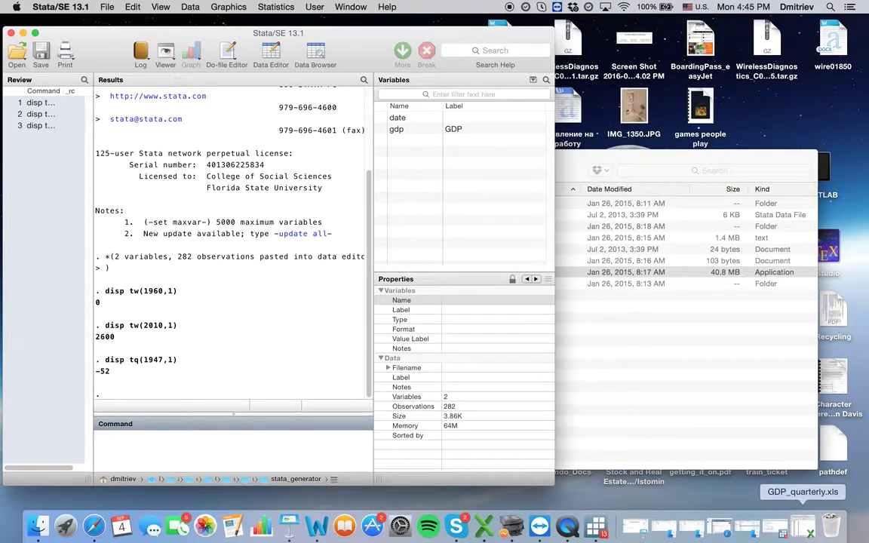
double_click(723, 481)
- Add the heading 'quarter' in cell C1 next to the GDP column
click(208, 133)
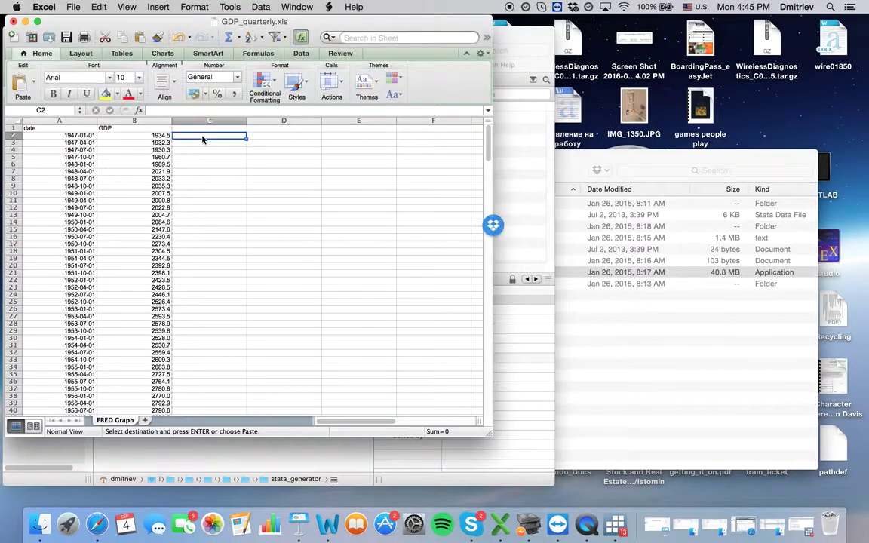
click(204, 128)
text(quarter)
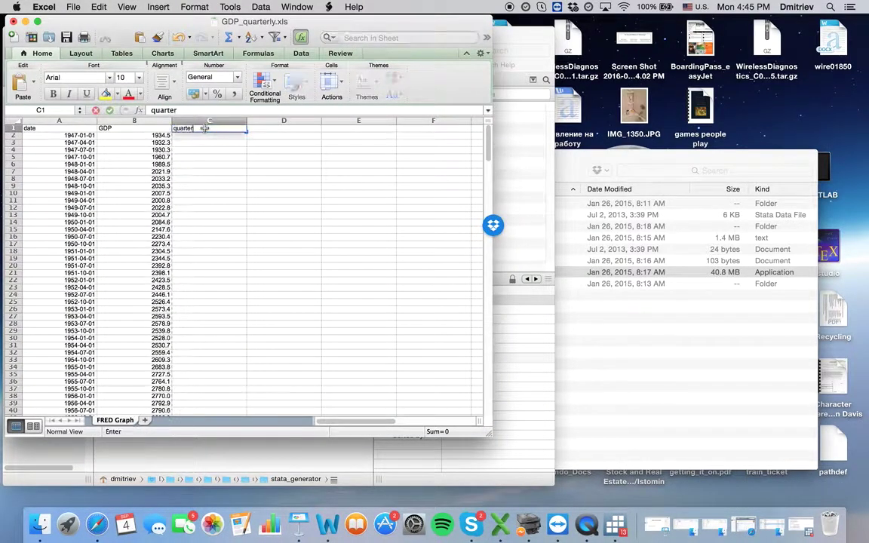
key(Return)
- Enter -52 and -51 in C2:C3 and fill the sequence down column C
text(=)
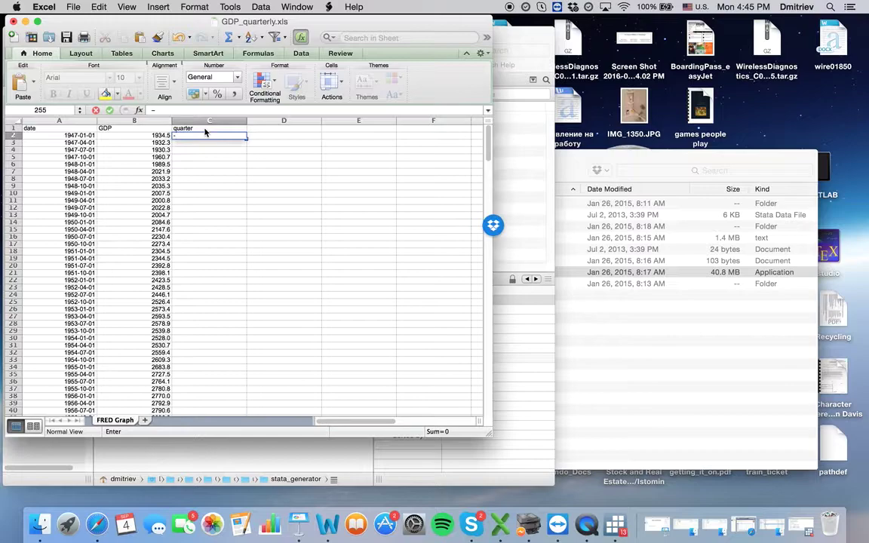
text(52)
key(Return)
text(-51)
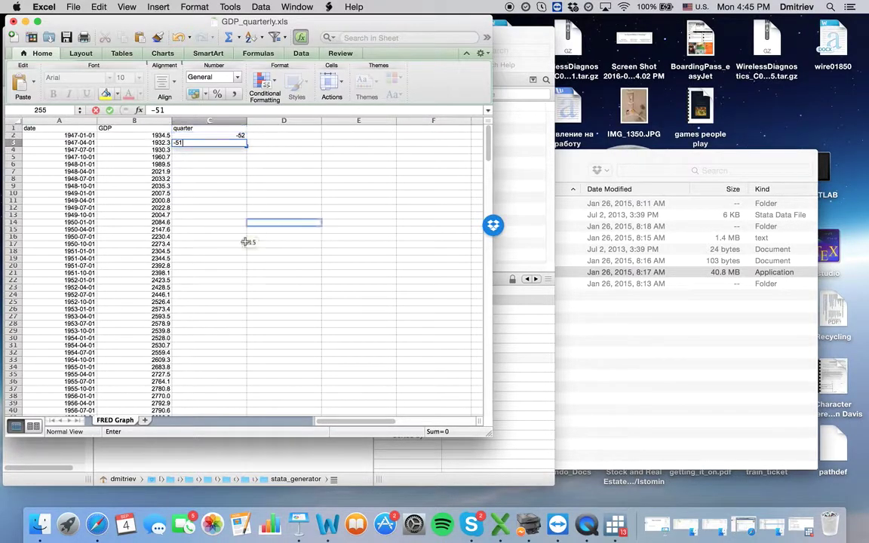
click(310, 201)
click(242, 133)
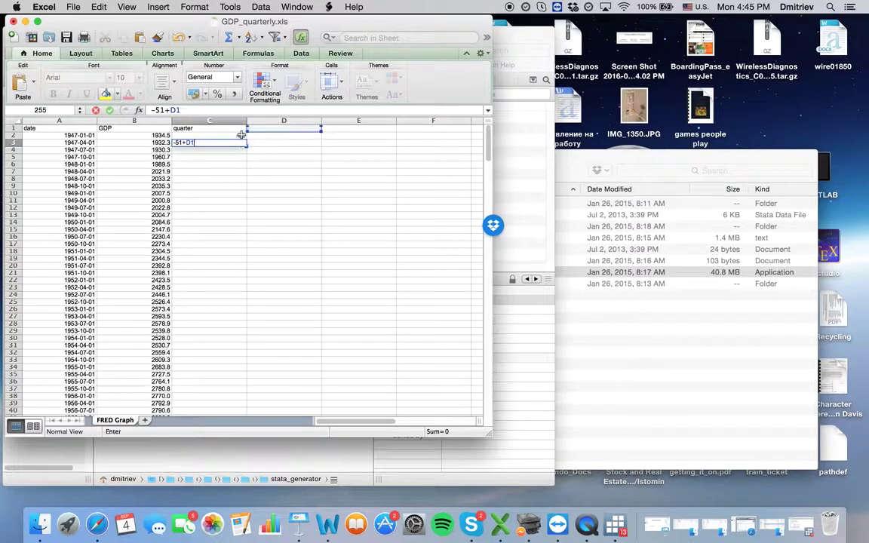
key(BackSpace)
key(BackSpace)
key(BackSpace)
key(Return)
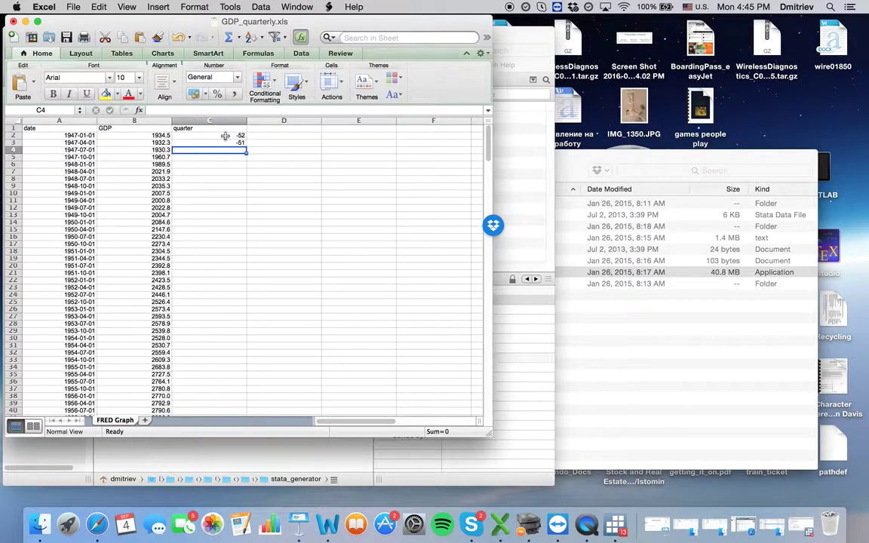
drag(231, 134, 225, 143)
drag(253, 147, 225, 186)
- Clear Stata's loaded data with clear and open the empty Data Editor
click(215, 458)
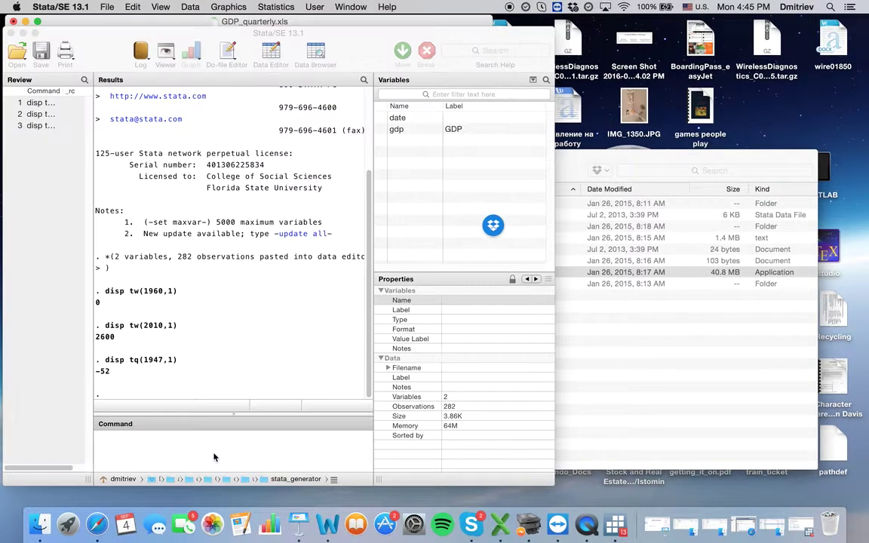
text(clear)
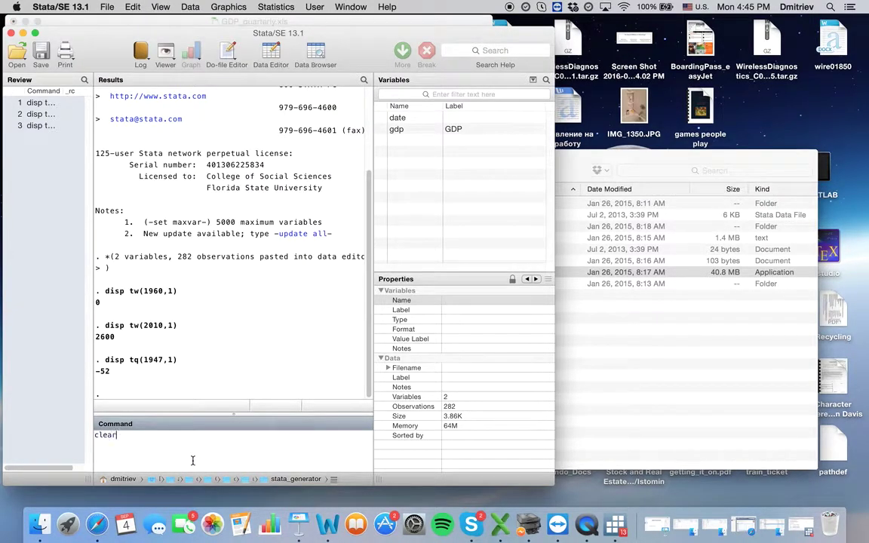
key(Return)
click(270, 54)
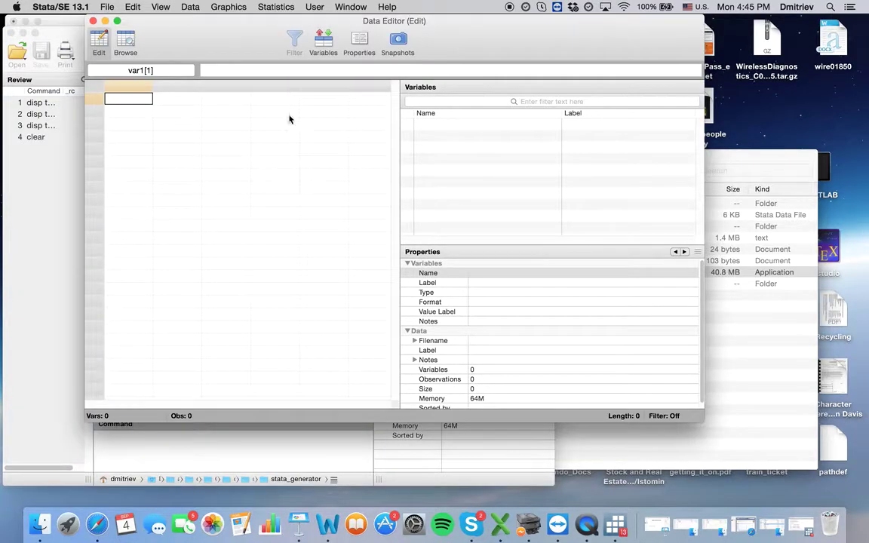
- Copy A1:C283 from GDP_quarterly.xls and paste it into the Data Editor, using the first row as variable names
click(502, 527)
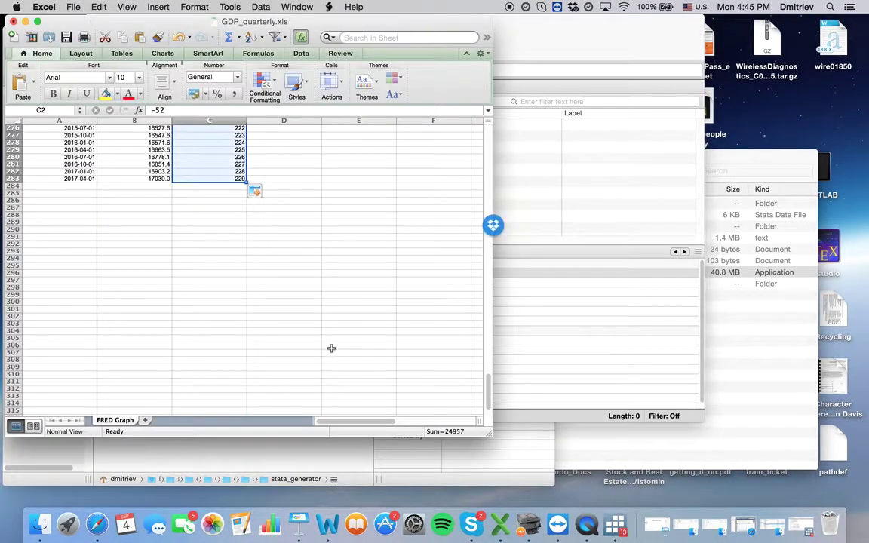
click(219, 242)
click(229, 178)
drag(229, 178, 79, 4)
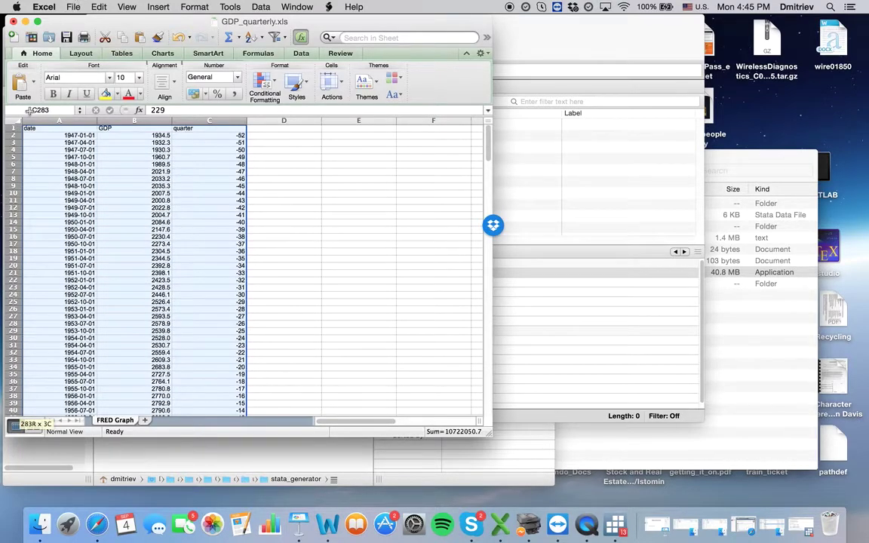
key(super+c)
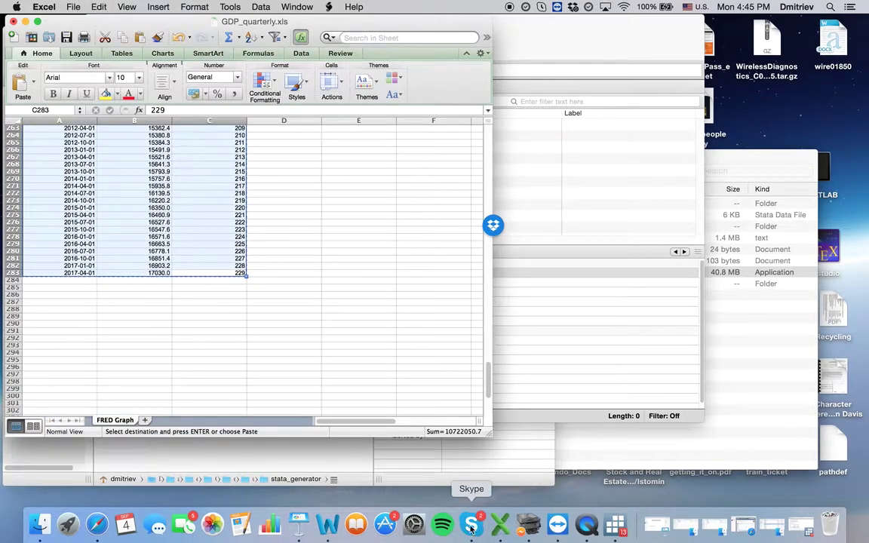
click(25, 22)
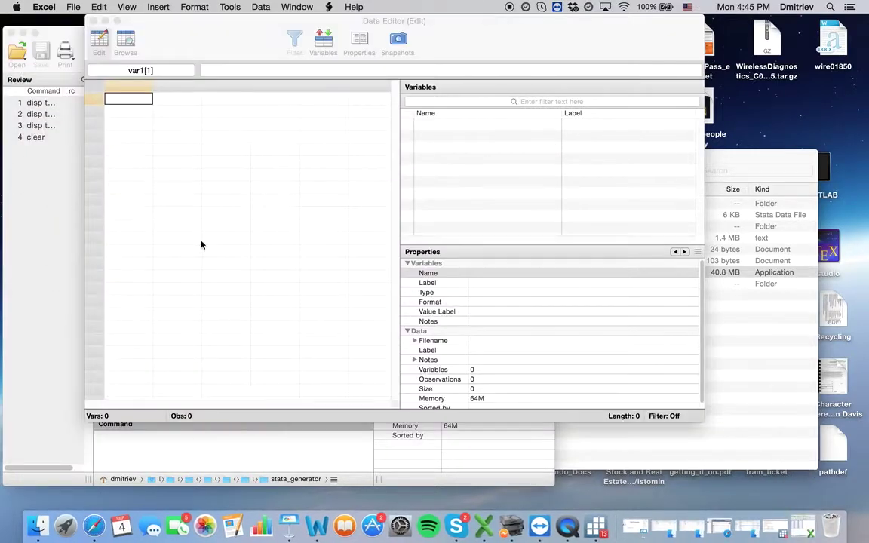
click(146, 105)
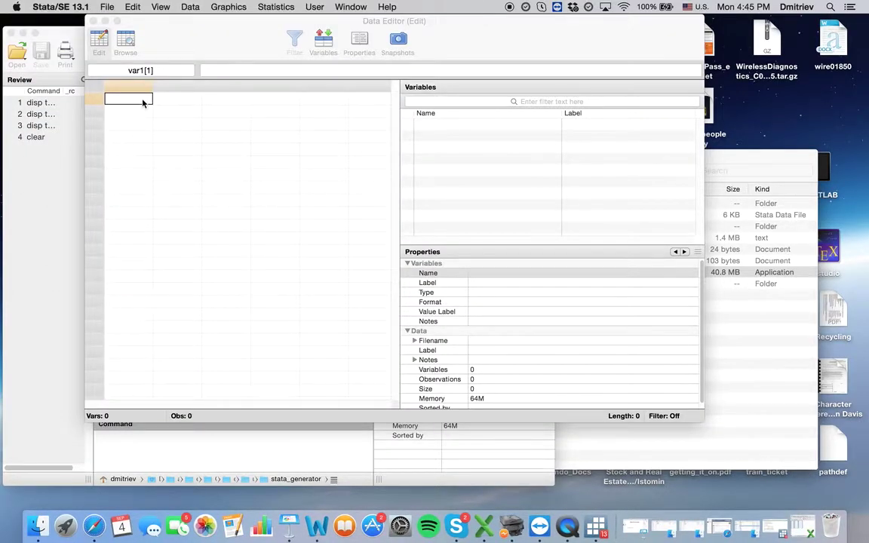
key(super+v)
click(365, 188)
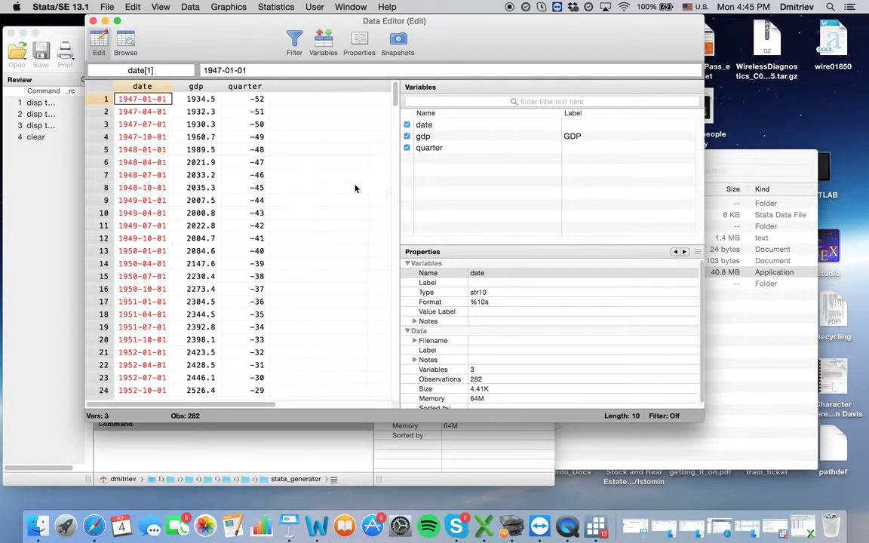
- Give the quarter variable the Quarterly %tq display format
click(249, 111)
click(249, 99)
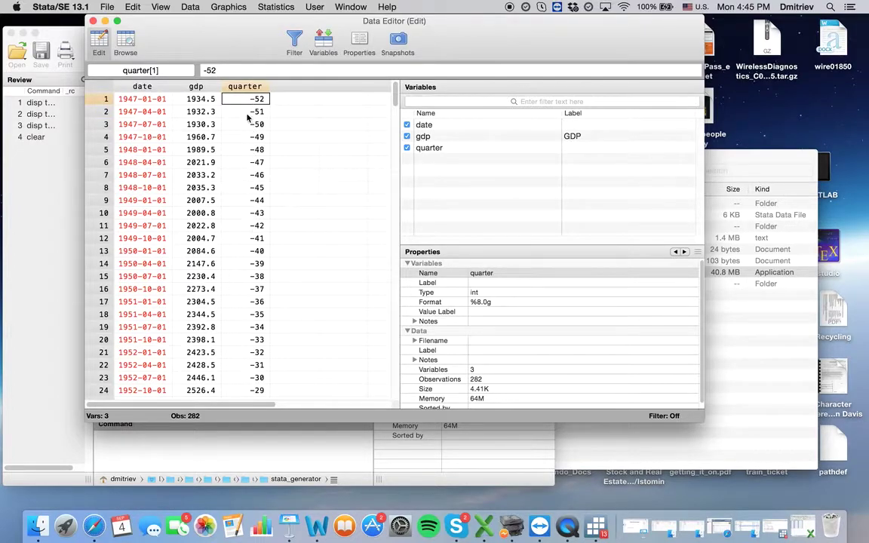
click(256, 87)
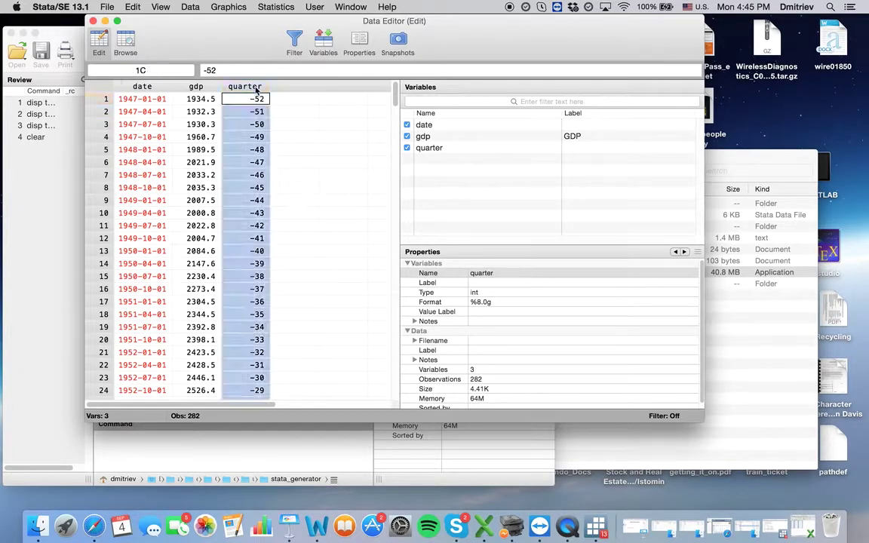
click(550, 303)
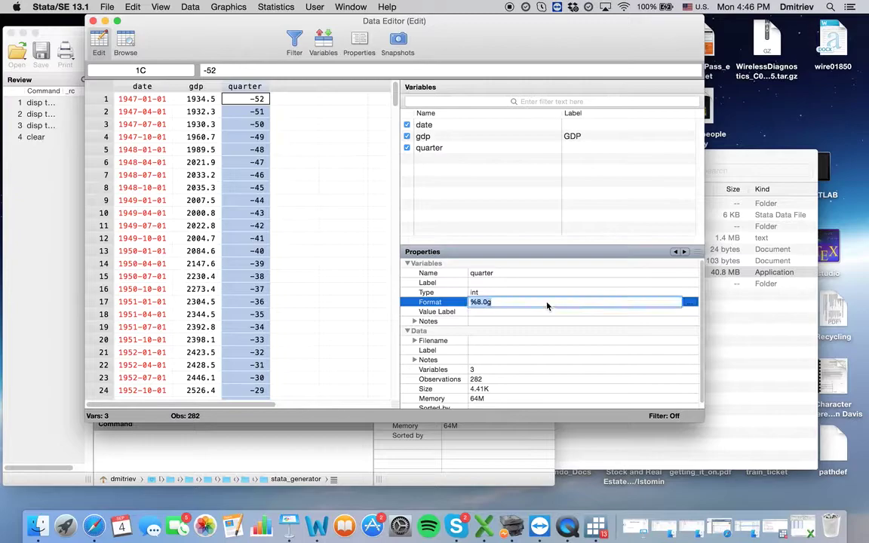
click(690, 304)
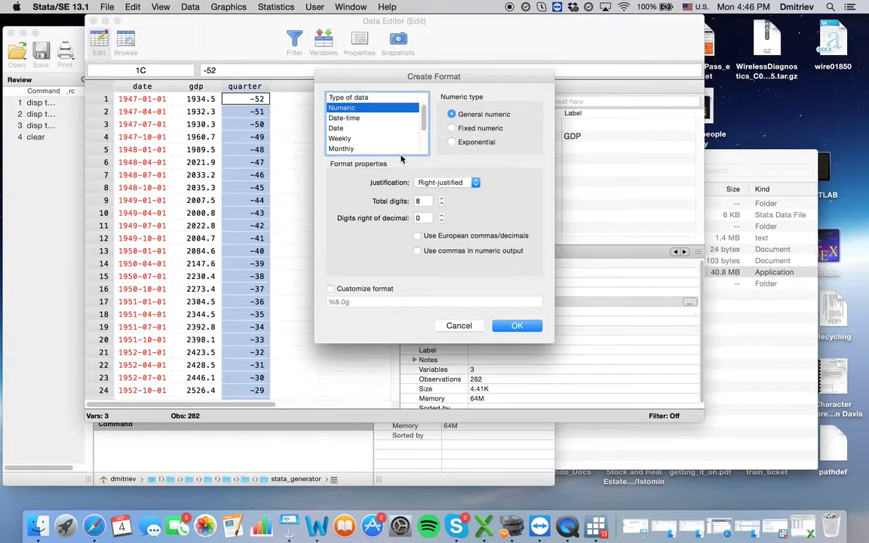
scroll(371, 137, down, 2)
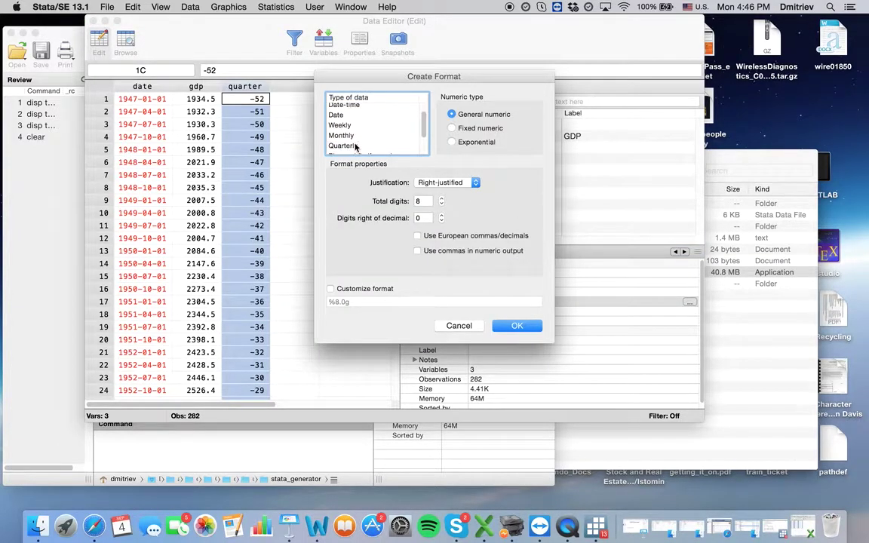
click(356, 145)
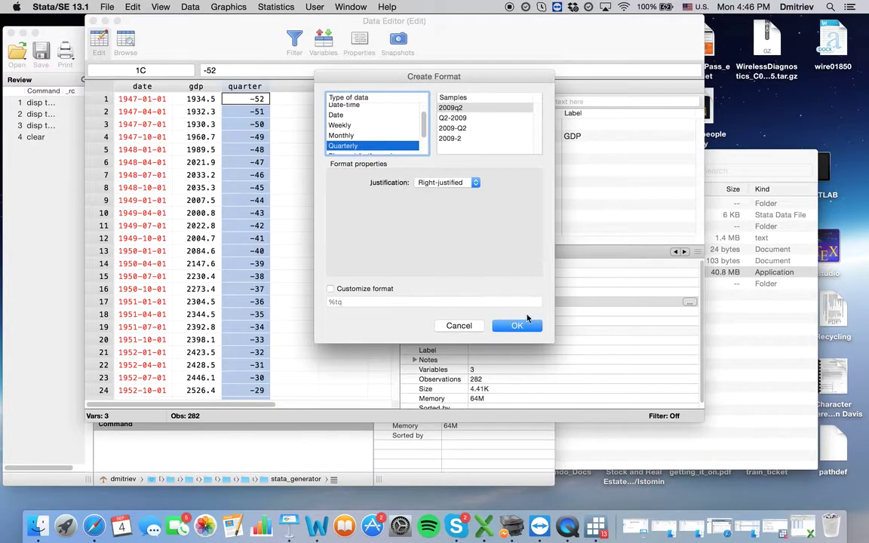
click(517, 325)
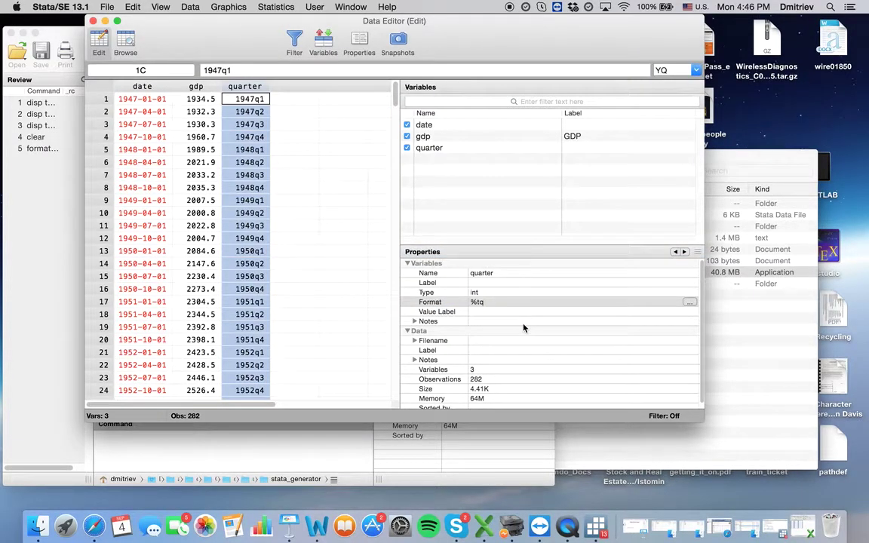
- Check that row 9 shows gdp 2007.5 with quarter 1949q1, then close the Data Editor
click(293, 186)
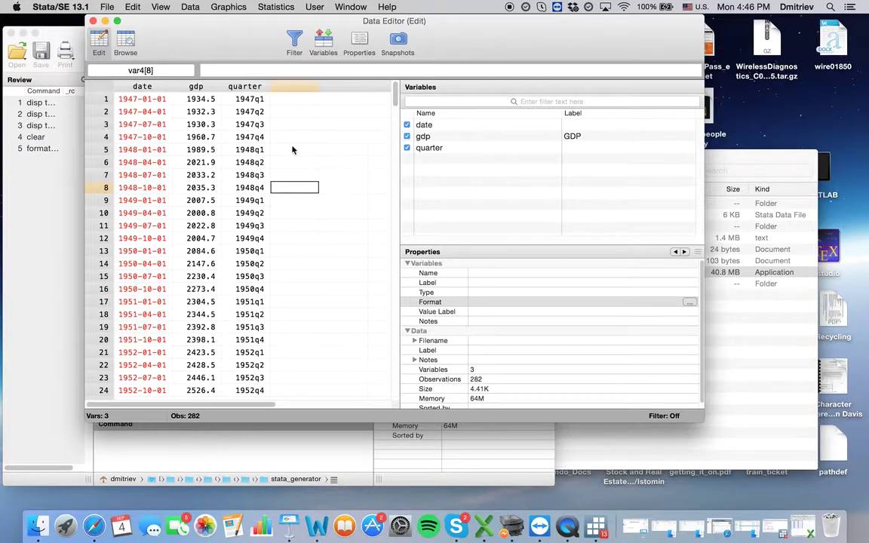
click(243, 100)
click(195, 101)
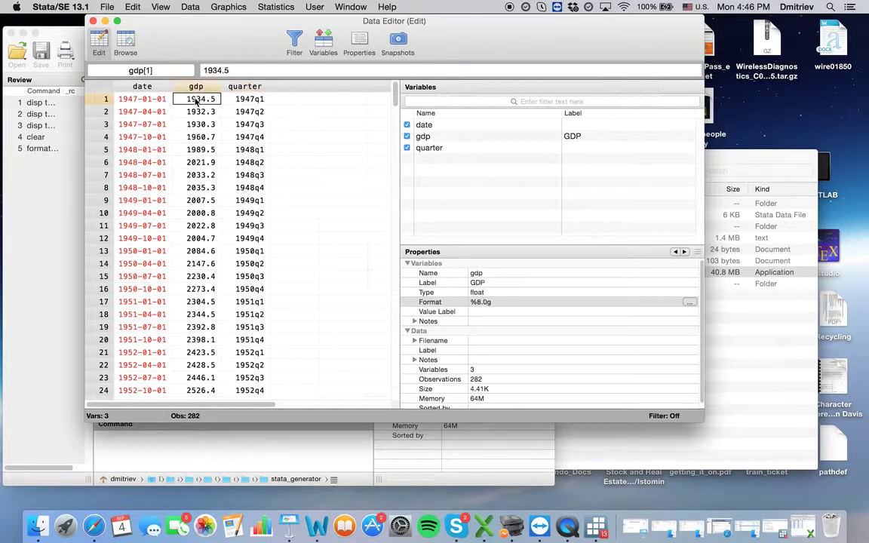
click(194, 201)
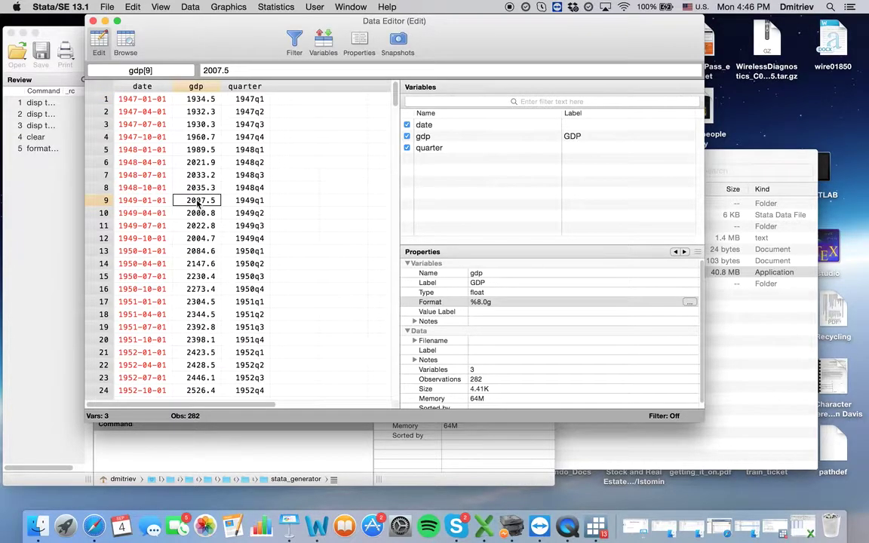
click(245, 201)
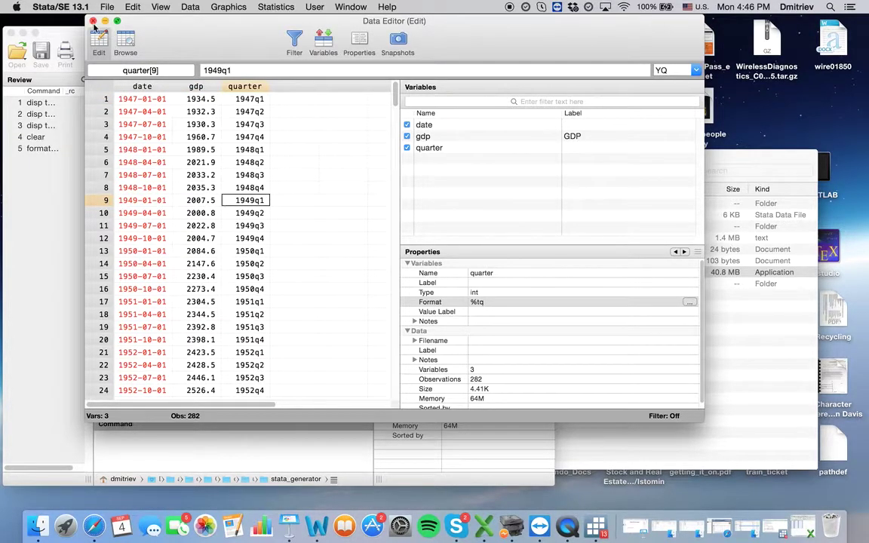
click(93, 22)
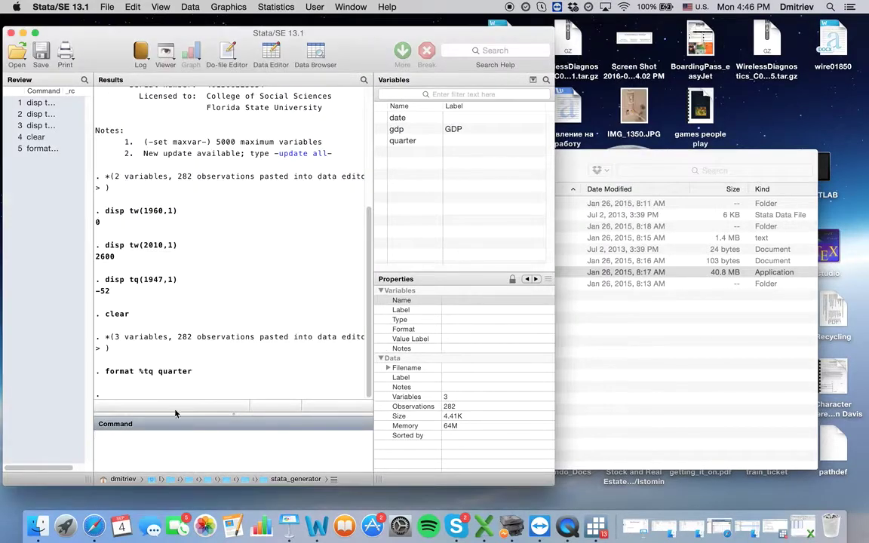
- Run tsset quarter, declaring quarterly time series from 1947q1 to 2017q2 with delta one quarter
text(tsset quarter)
key(Return)
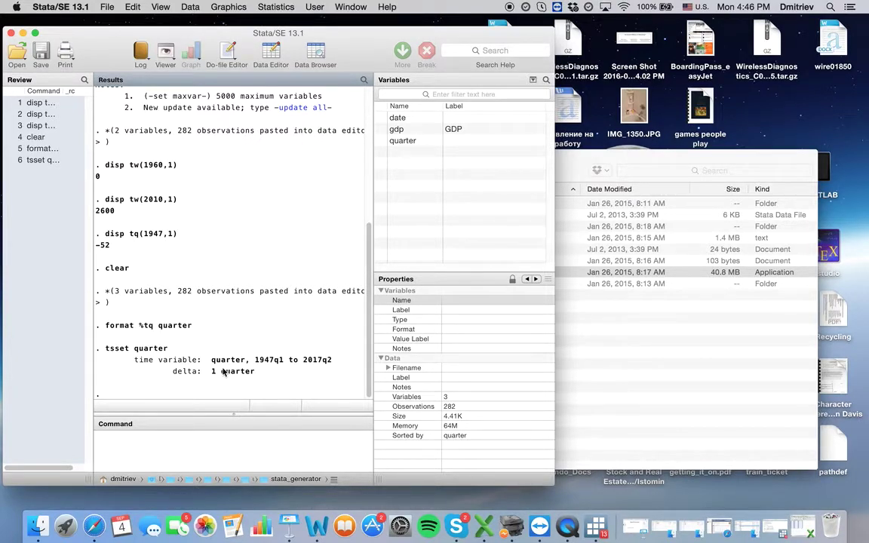
click(570, 526)
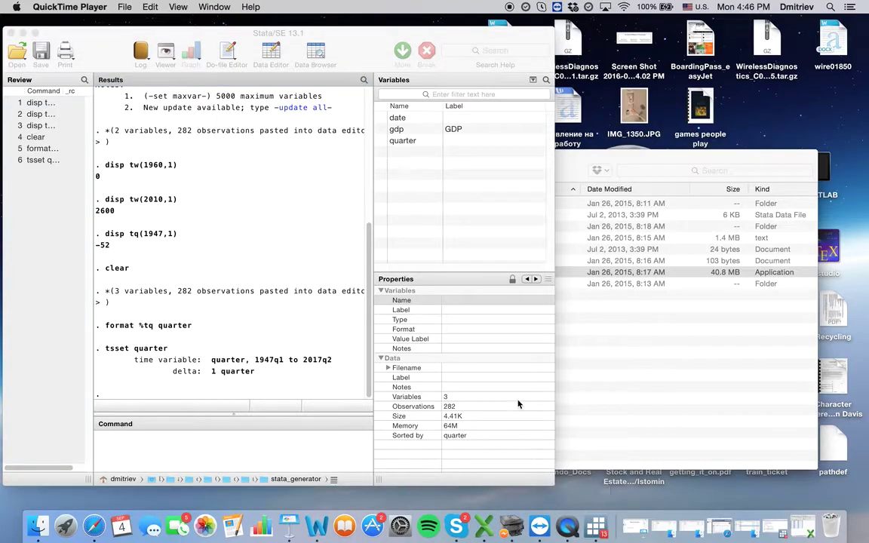
right_click(568, 526)
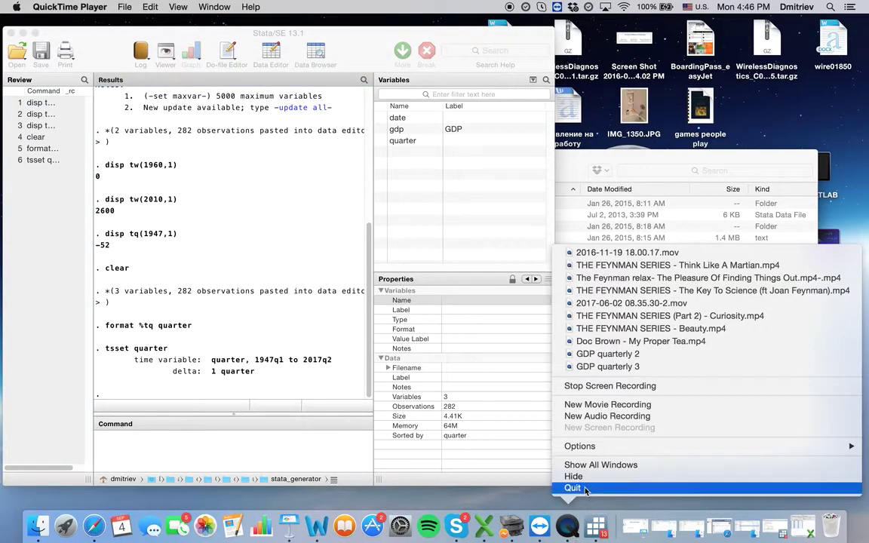